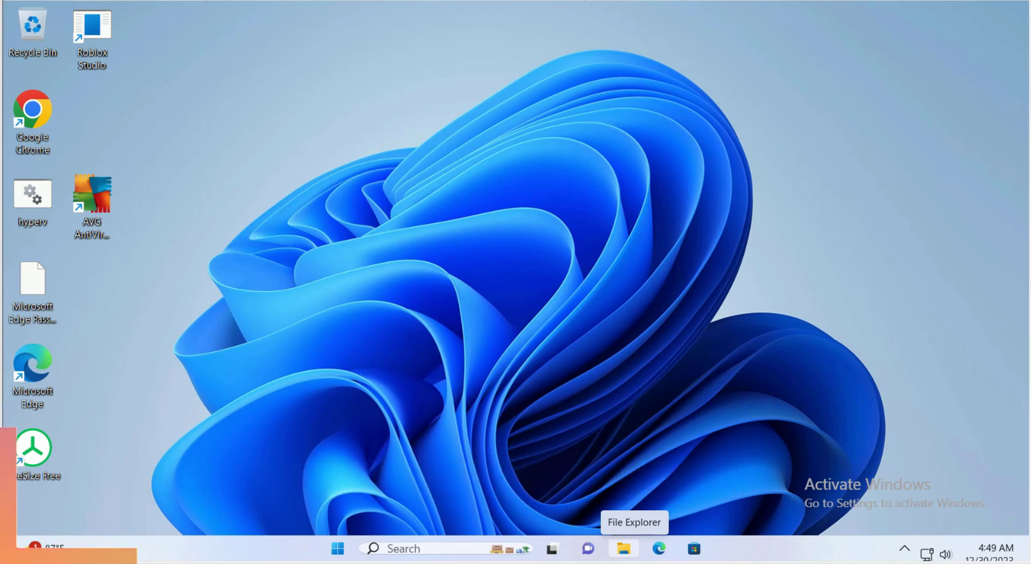
Launch Settings from Start and go to System > Troubleshoot > Other troubleshooters.
{"action": "left_click", "coordinate": [338, 548]}
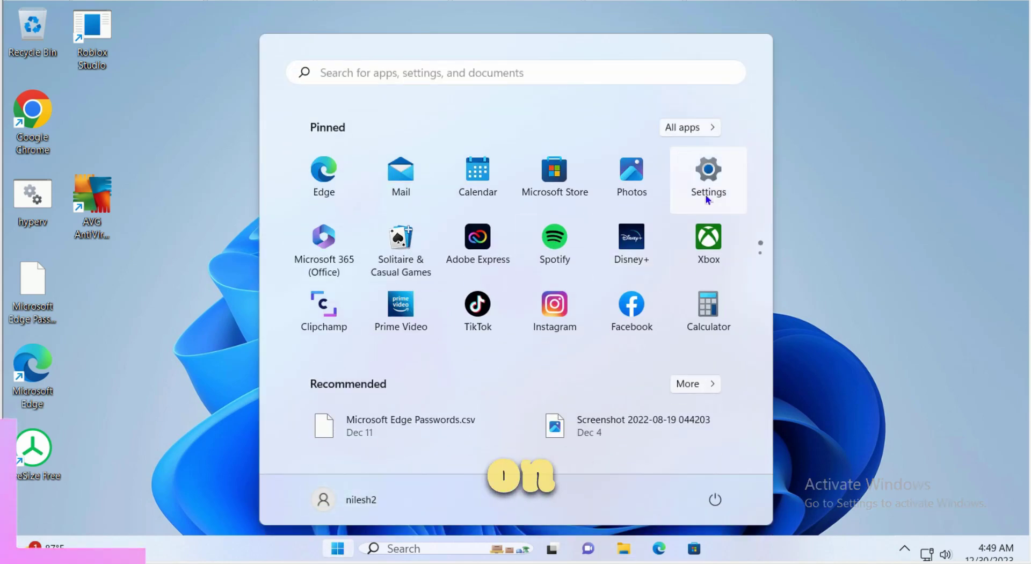
{"action": "left_click", "coordinate": [708, 179]}
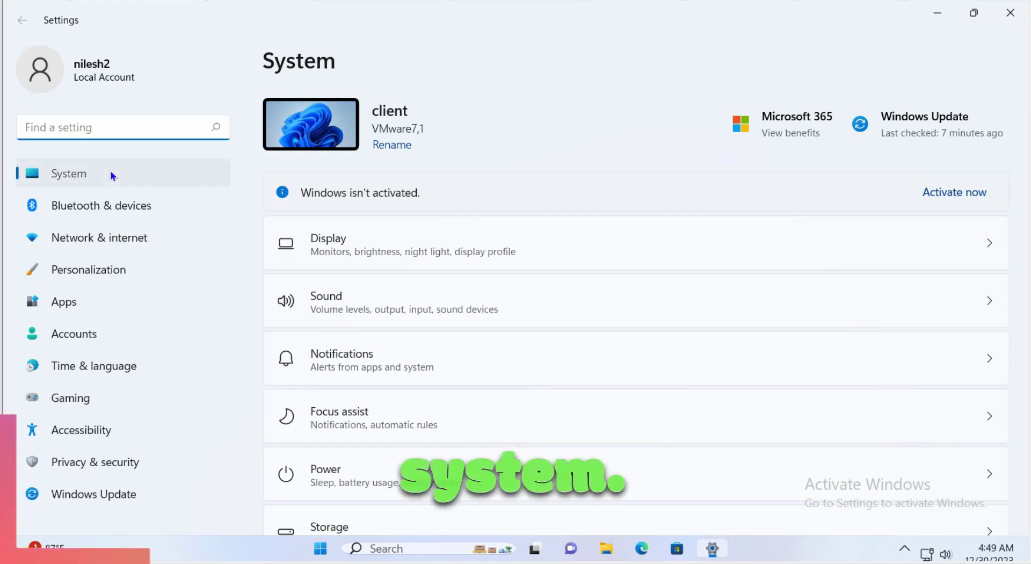
{"action": "scroll", "coordinate": [1024, 143], "scroll_direction": "down", "scroll_amount": 8}
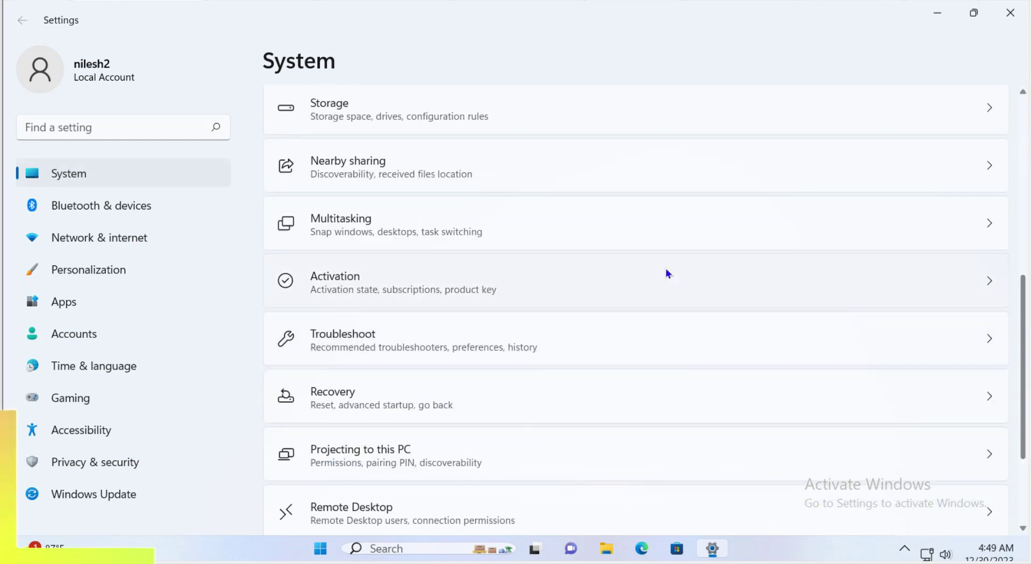
{"action": "left_click", "coordinate": [423, 342]}
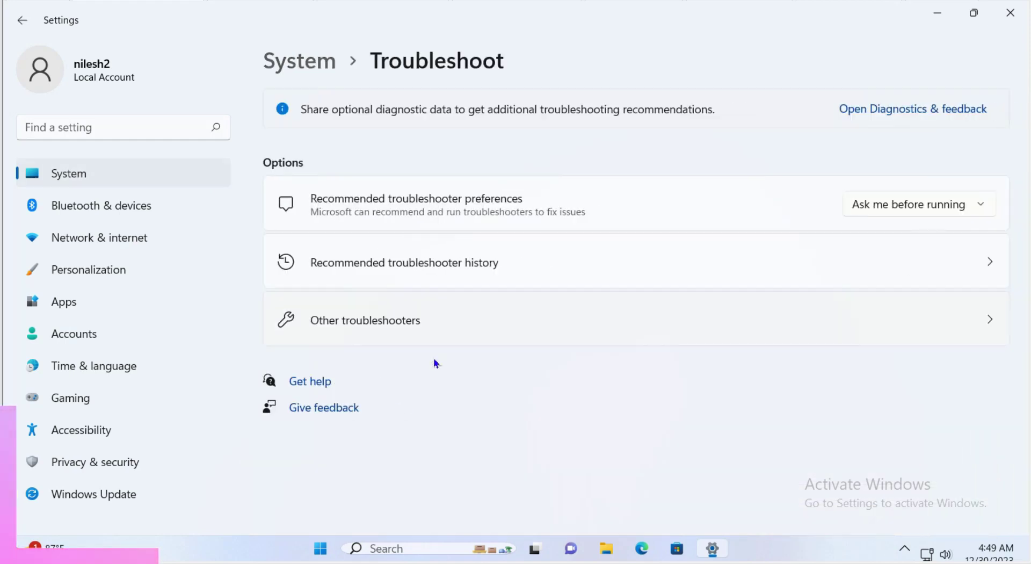
{"action": "left_click", "coordinate": [424, 323]}
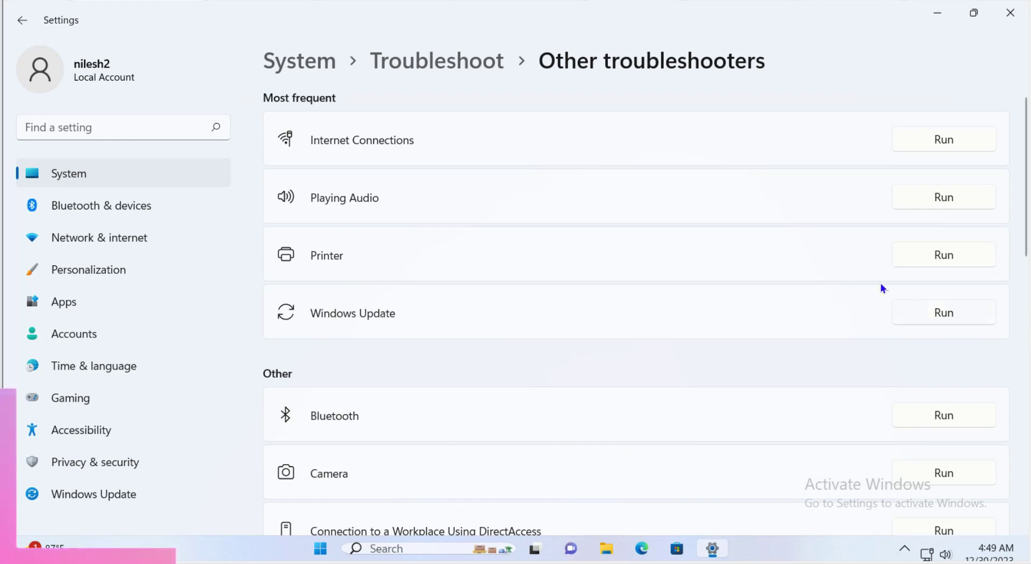
Run the Windows Update troubleshooter, answer No to the fix, and close it.
{"action": "left_click", "coordinate": [958, 313]}
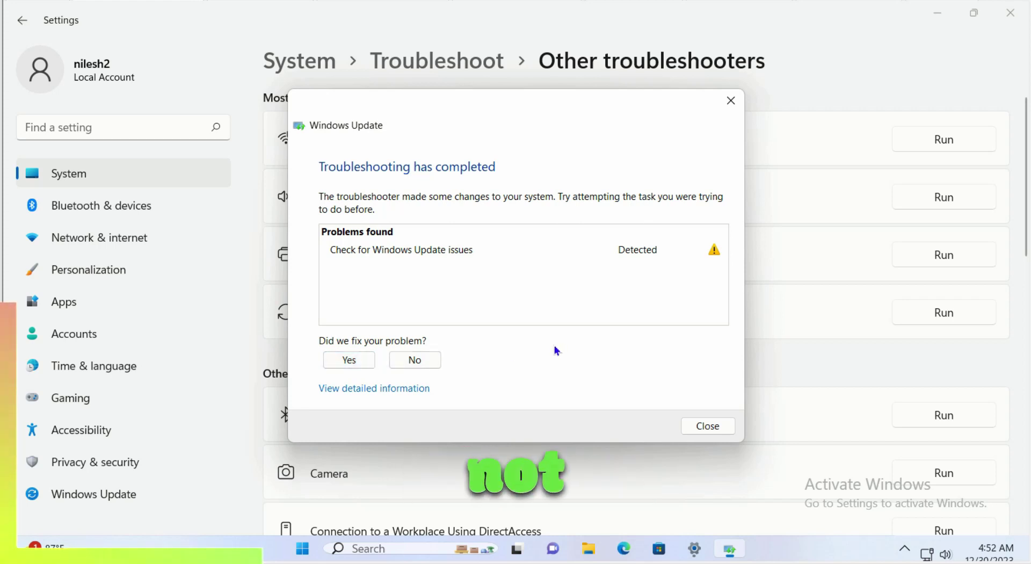
{"action": "left_click", "coordinate": [430, 360]}
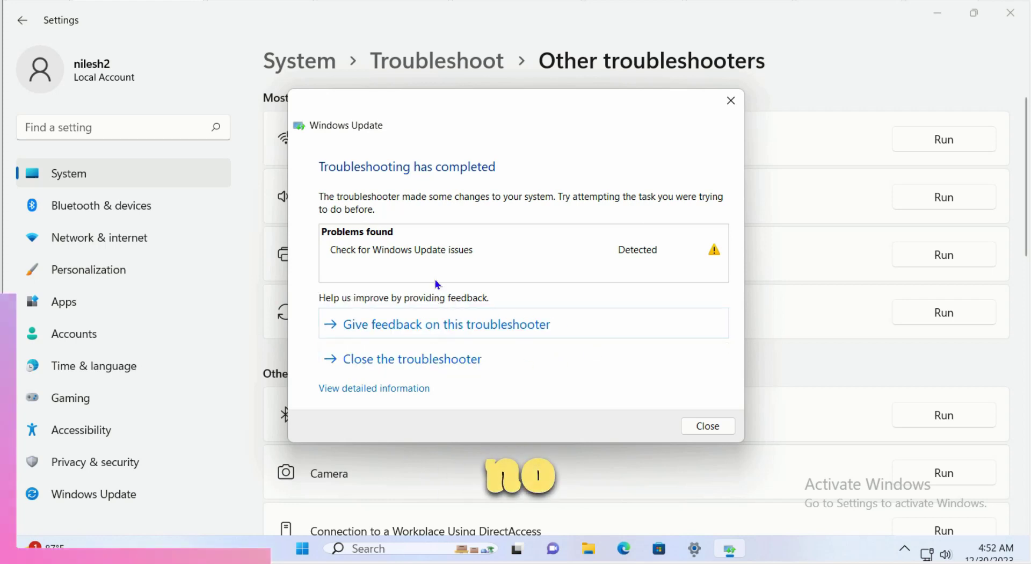
{"action": "left_click", "coordinate": [561, 357]}
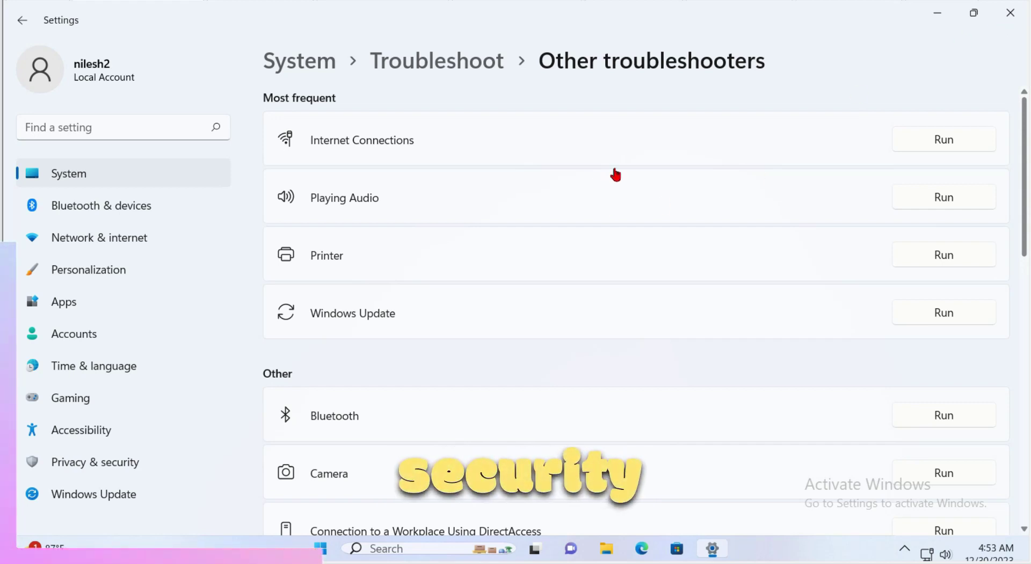
Restart Settings and go to Privacy & security > Windows Security > Virus & threat protection.
{"action": "left_click", "coordinate": [1010, 12]}
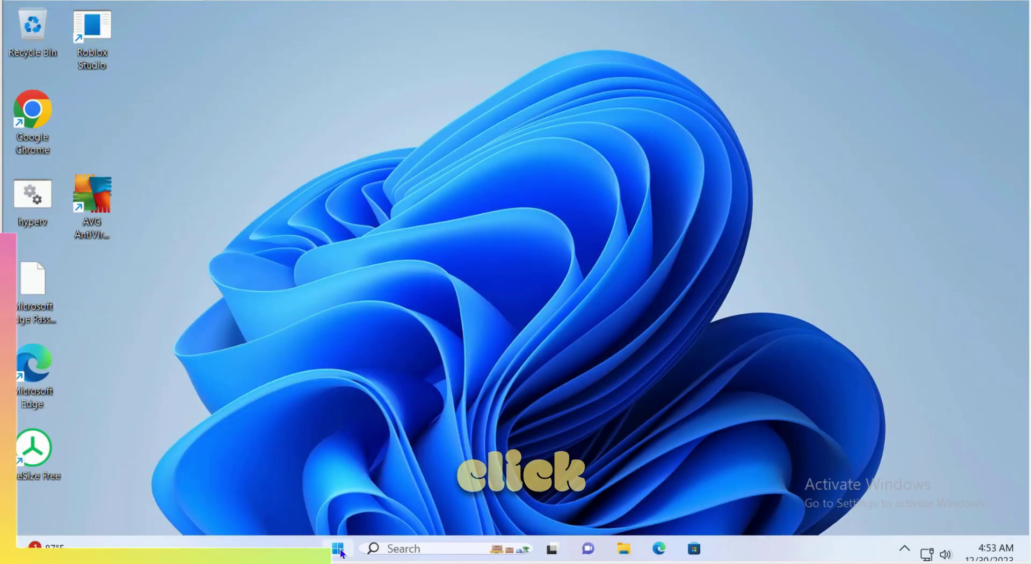
{"action": "left_click", "coordinate": [339, 550]}
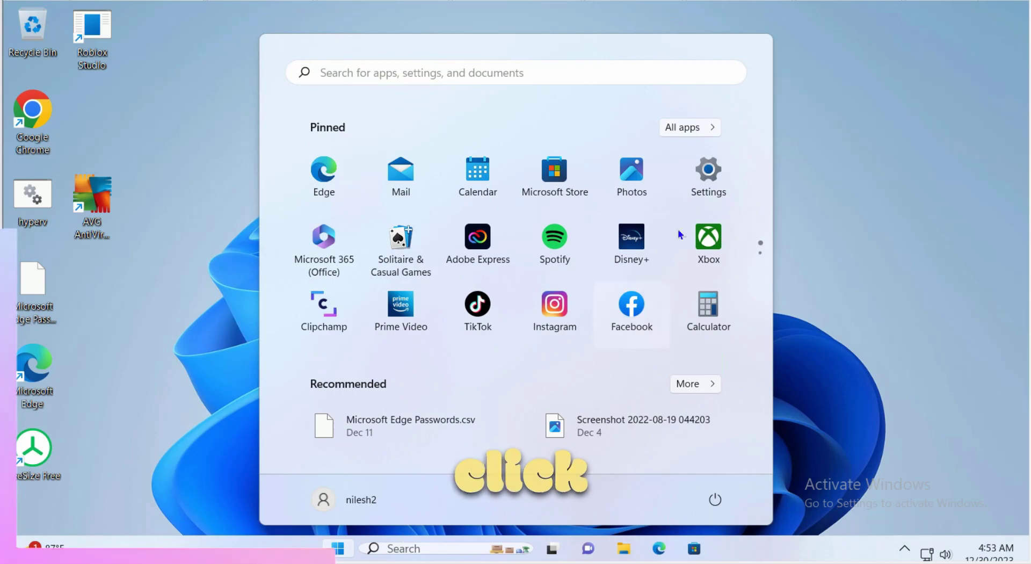
{"action": "left_click", "coordinate": [709, 186]}
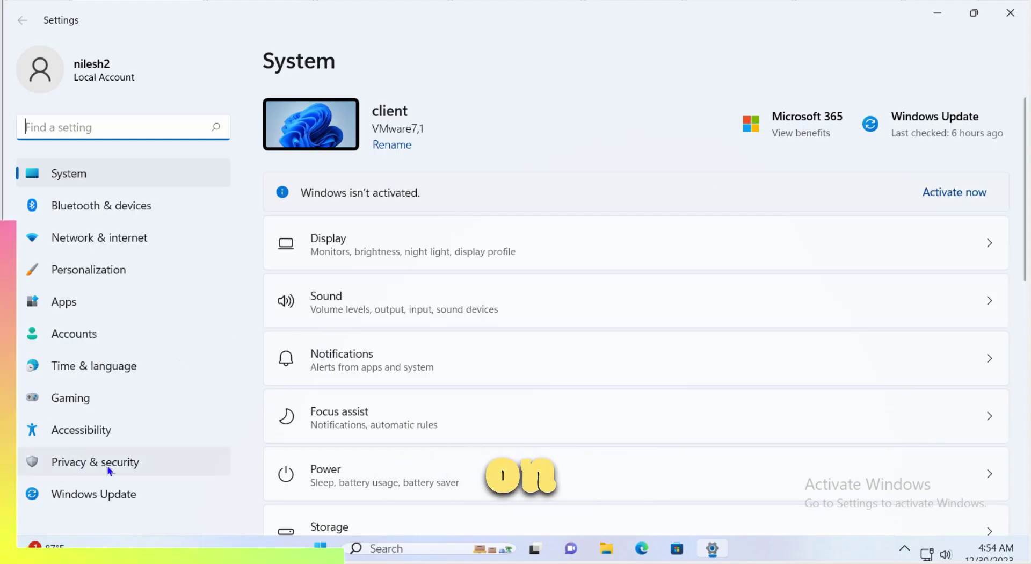
{"action": "left_click", "coordinate": [121, 466]}
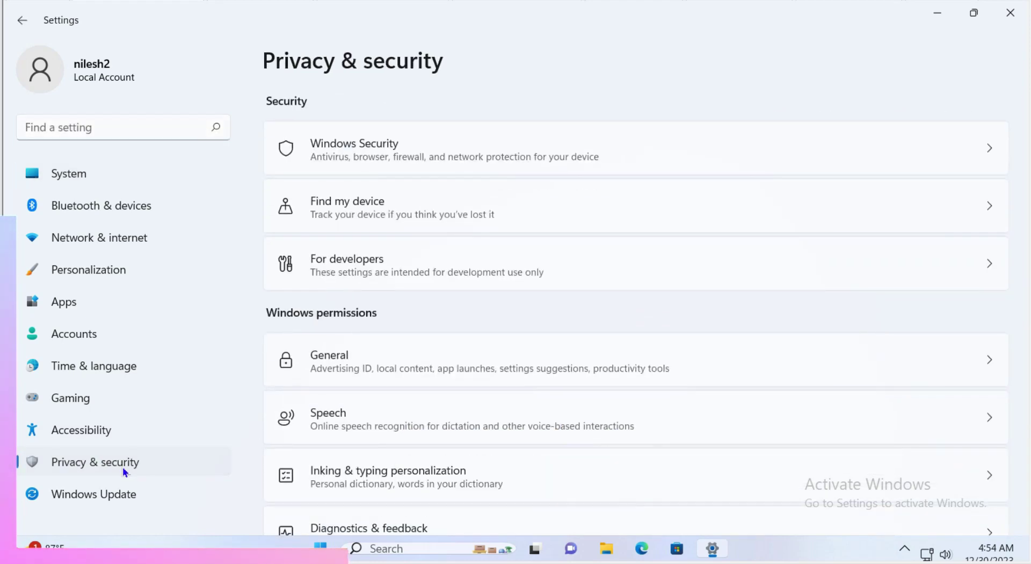
{"action": "left_click", "coordinate": [390, 143]}
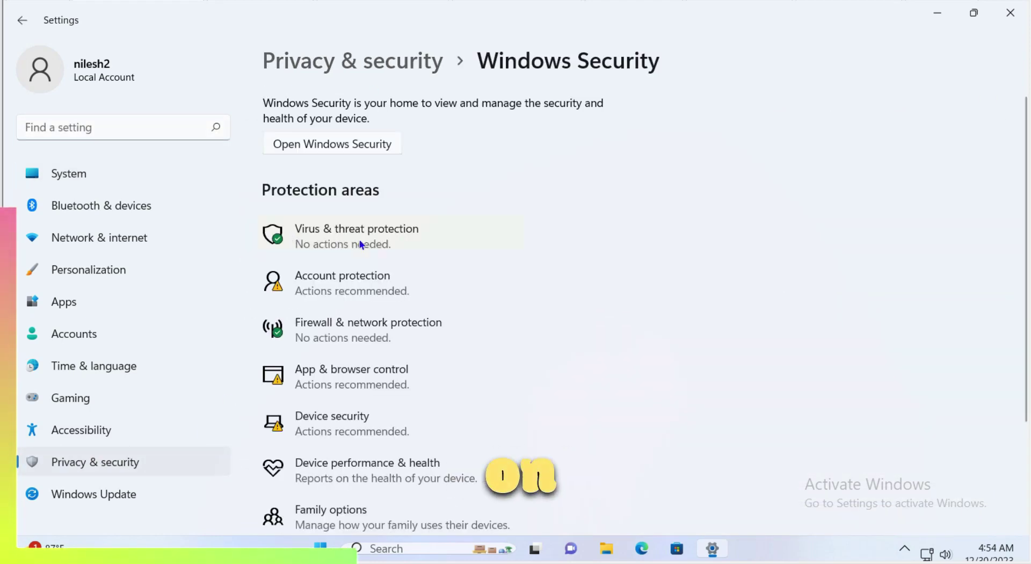
{"action": "left_click", "coordinate": [358, 243]}
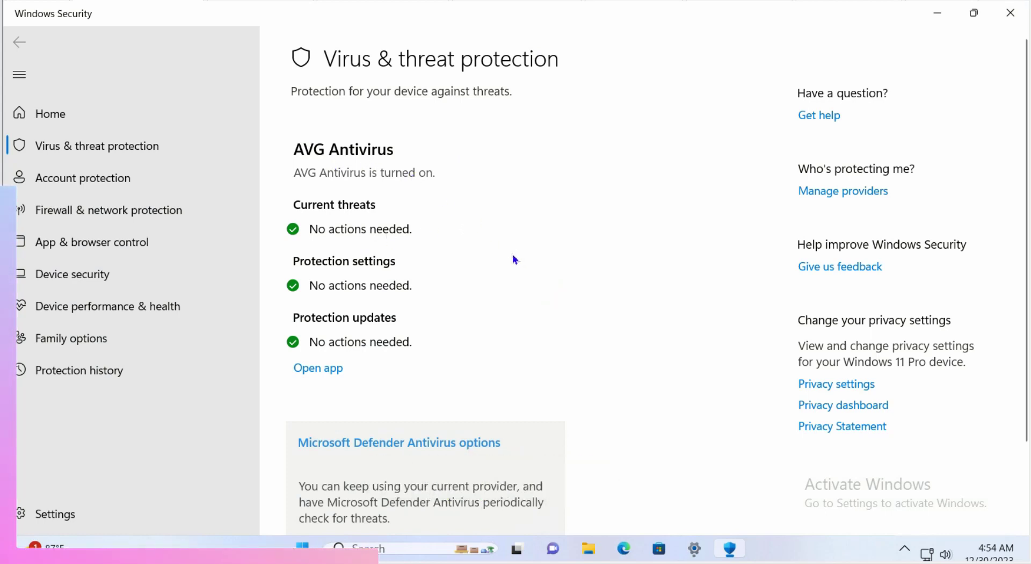
Launch services.msc from the Run box.
{"action": "key", "text": "super+r"}
{"action": "type", "text": "service"}
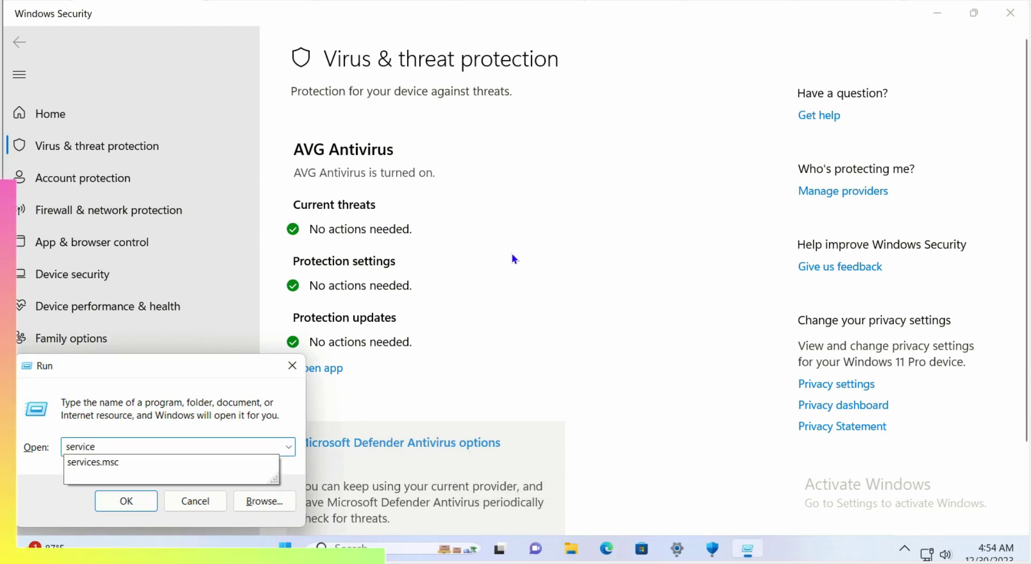
{"action": "key", "text": "Down"}
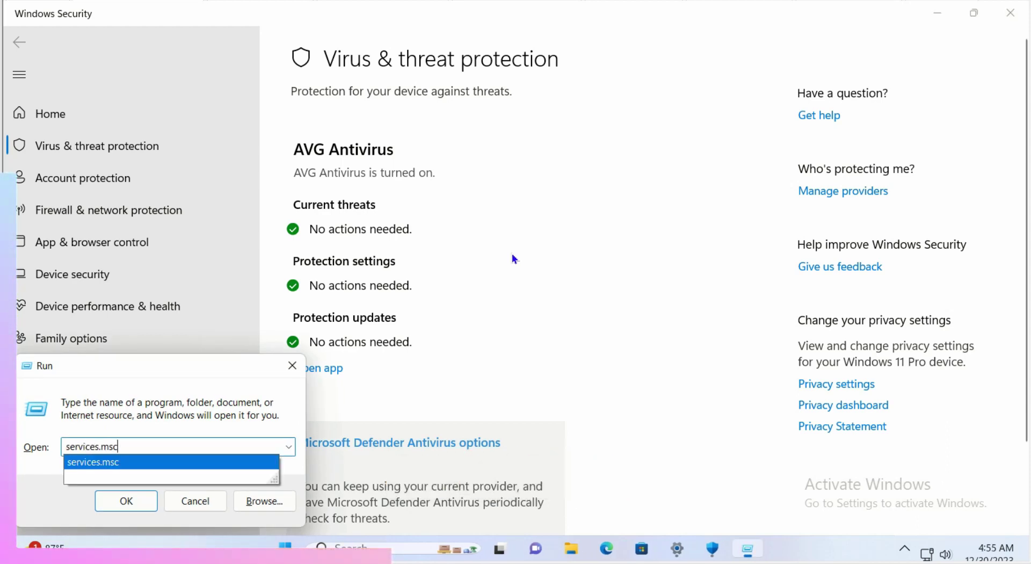
{"action": "key", "text": "Return"}
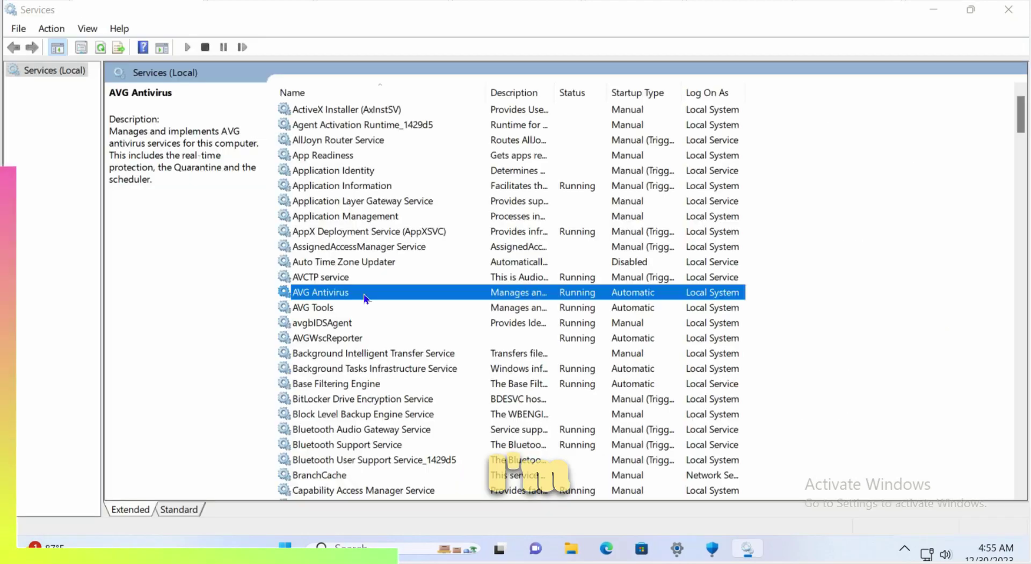
Try setting AVG Antivirus startup to Disabled past Access denied, then select its executable path.
{"action": "double_click", "coordinate": [363, 293]}
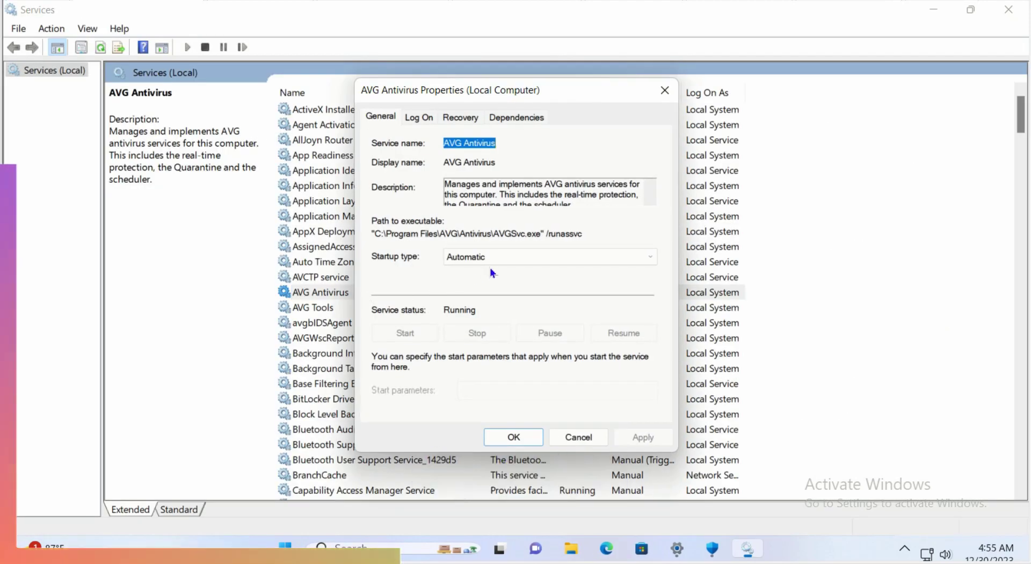
{"action": "left_click", "coordinate": [516, 259]}
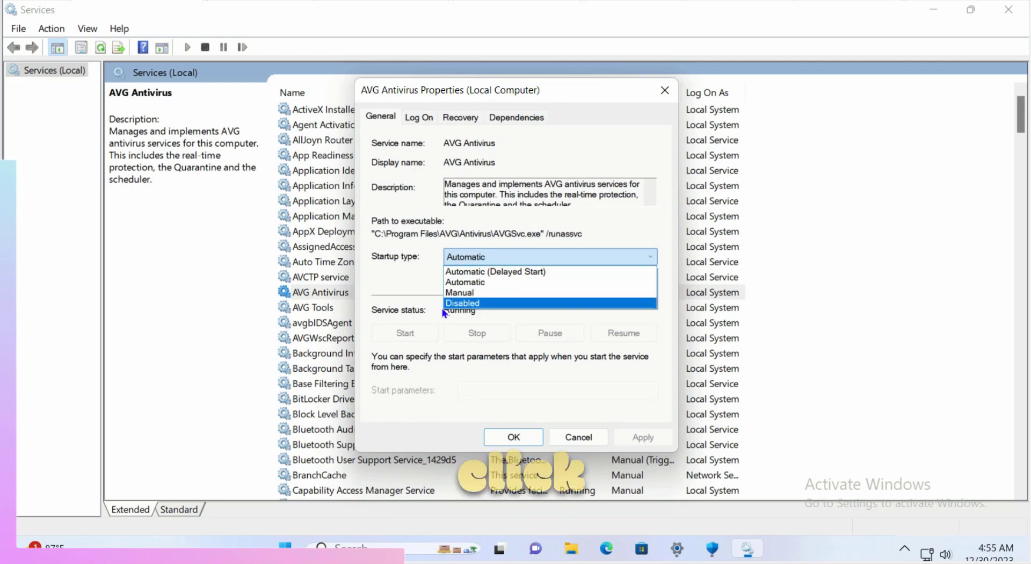
{"action": "left_click", "coordinate": [474, 304]}
{"action": "left_click", "coordinate": [653, 432]}
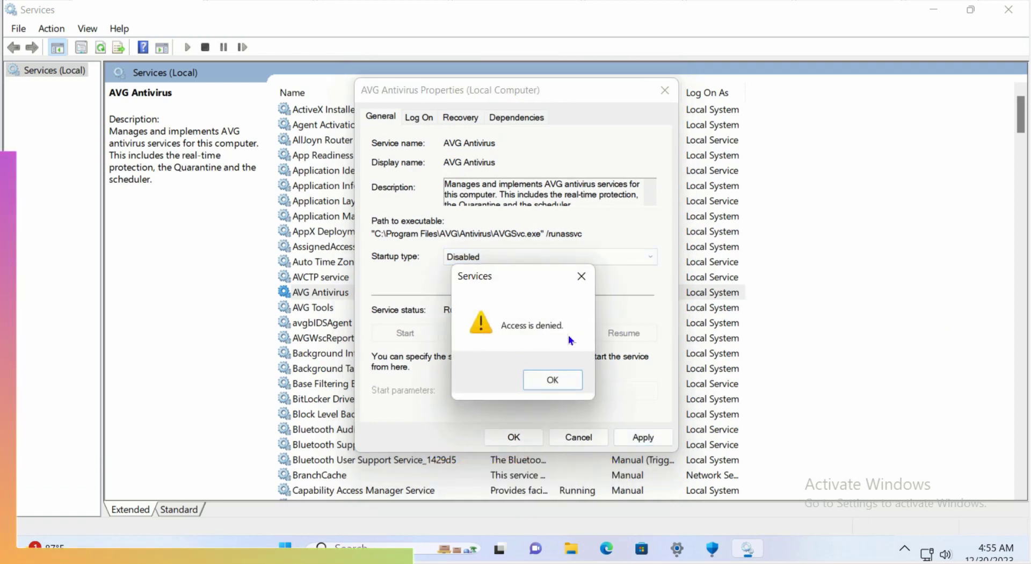
{"action": "left_click", "coordinate": [552, 379]}
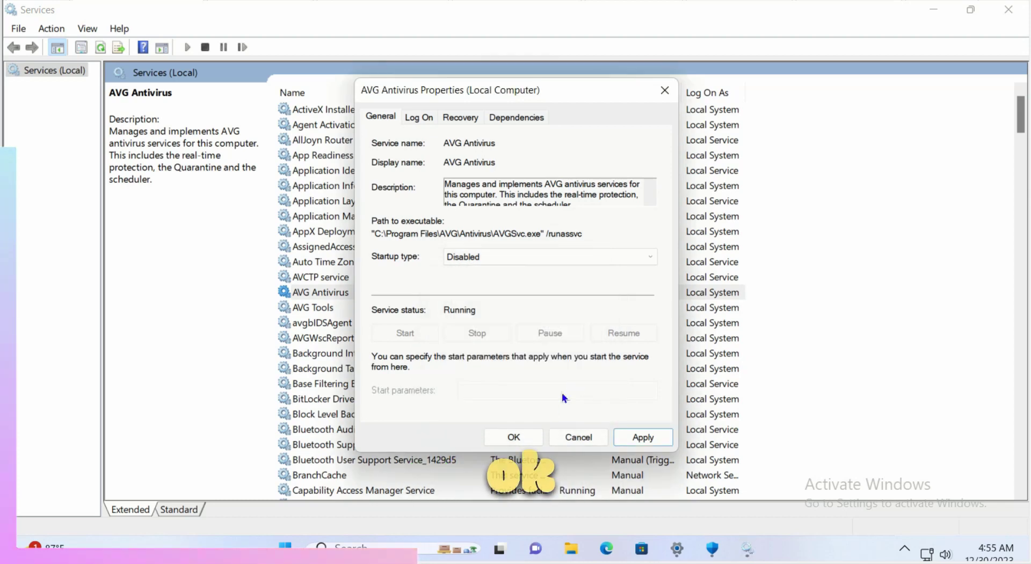
{"action": "left_click", "coordinate": [524, 436]}
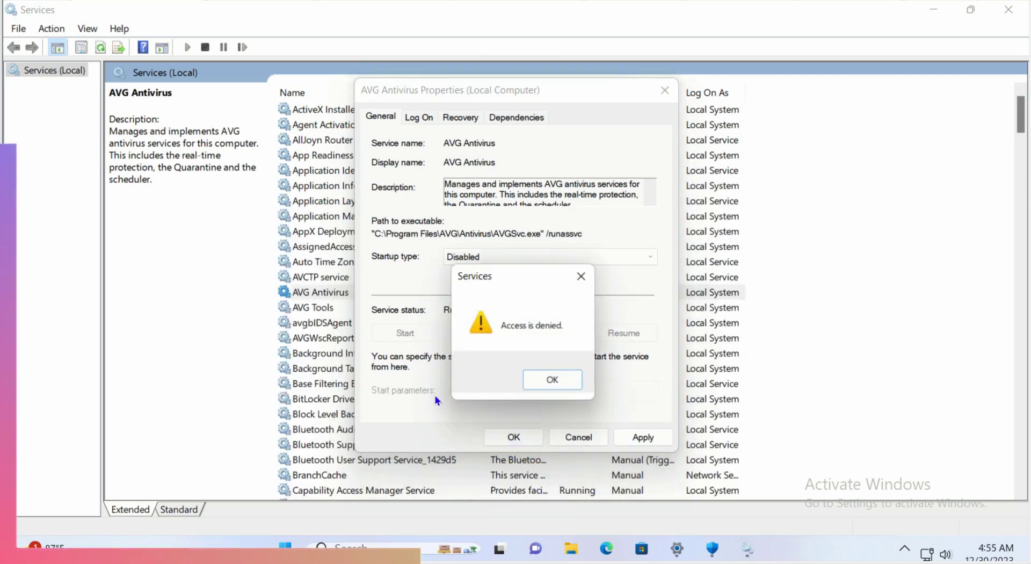
{"action": "left_click", "coordinate": [542, 378]}
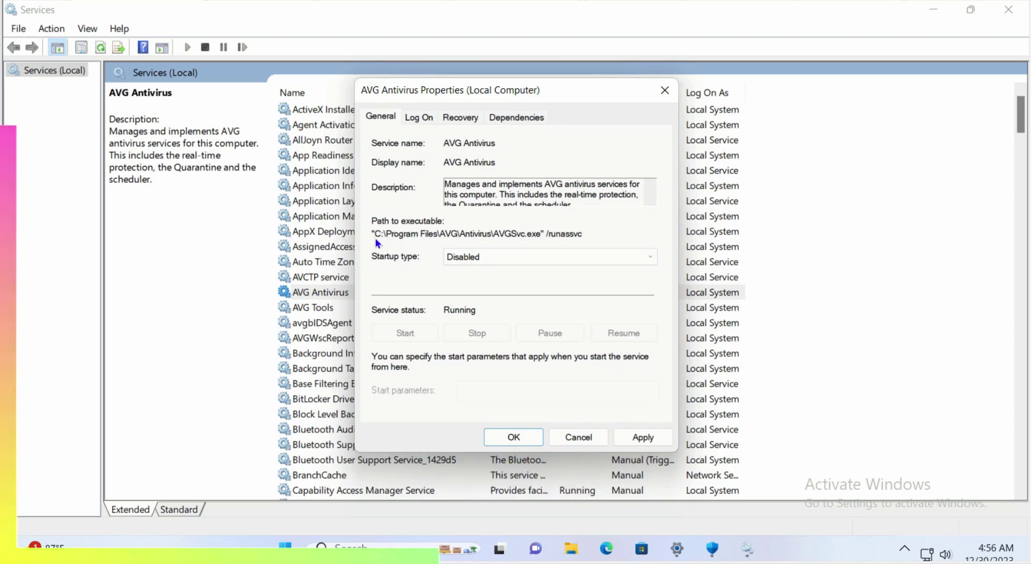
{"action": "left_click_drag", "start_coordinate": [376, 238], "coordinate": [588, 235]}
{"action": "key", "text": "super+r"}
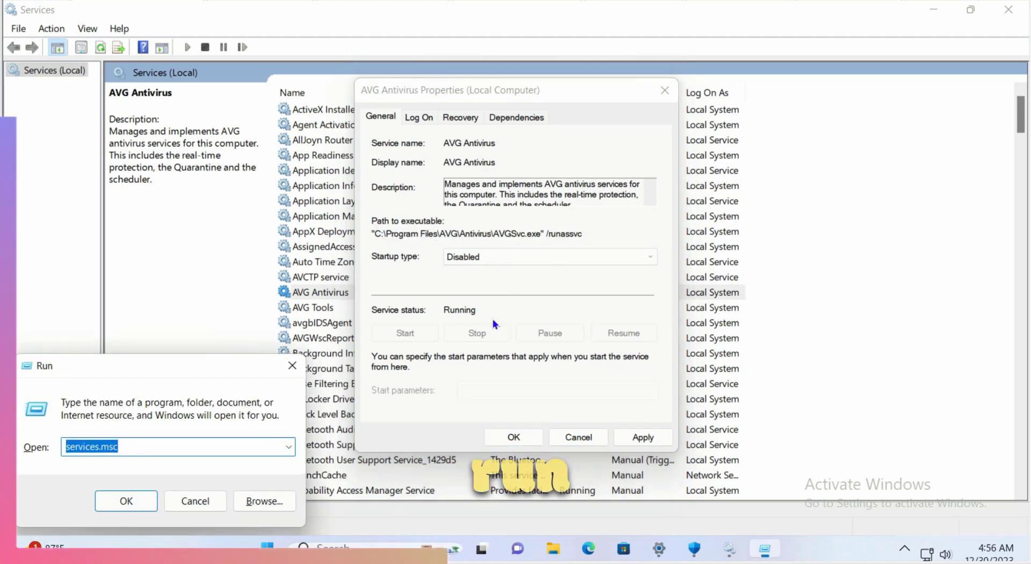
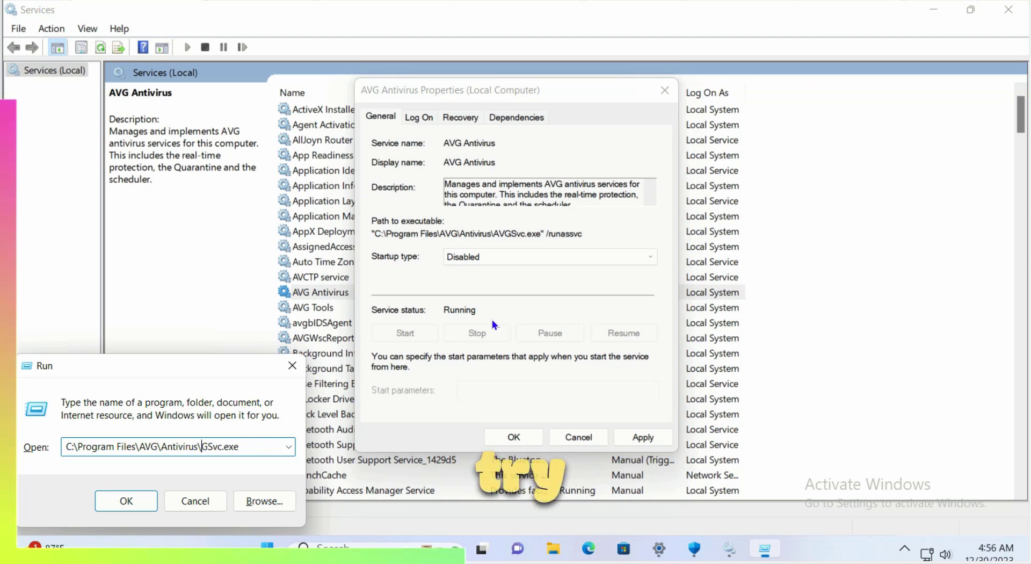
Trim AVGSvc.exe from the Run path so it ends at C:\Program Files\AVG\Antivirus\.
{"action": "key", "text": "Delete"}
{"action": "key", "text": "Delete"}
{"action": "key", "text": "Delete"}
{"action": "key", "text": "Delete"}
{"action": "key", "text": "Delete"}
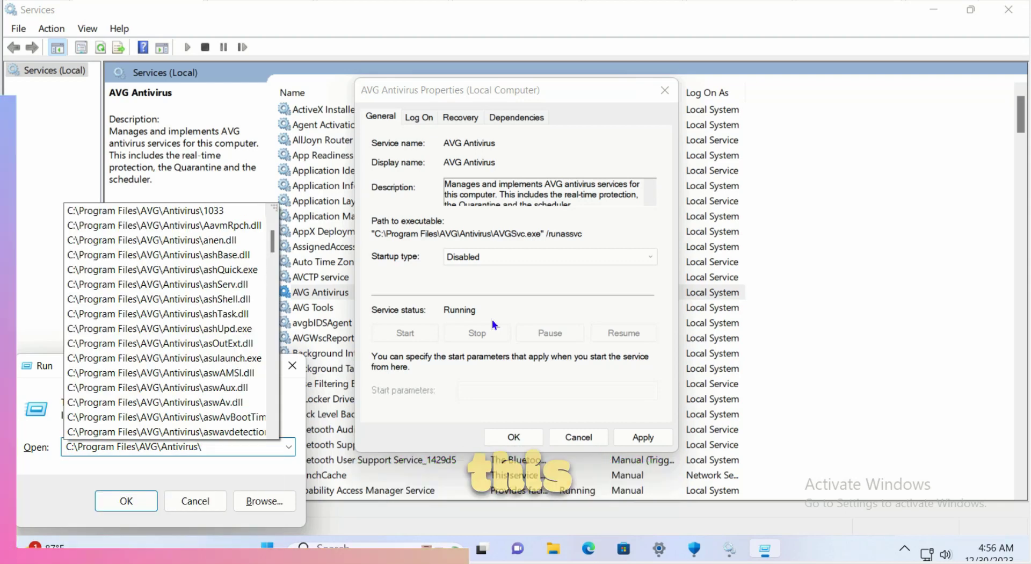
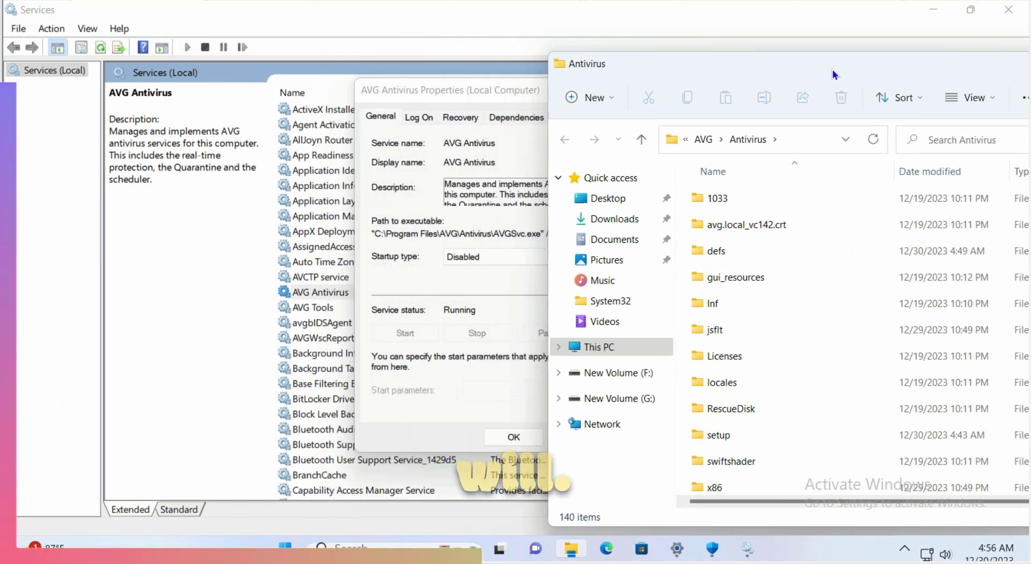
Select AVGSvc in the AVG Antivirus folder and bring up its context menu.
{"action": "type", "text": "avb"}
{"action": "scroll", "coordinate": [813, 322], "scroll_direction": "up", "scroll_amount": 1}
{"action": "scroll", "coordinate": [812, 322], "scroll_direction": "down", "scroll_amount": 4}
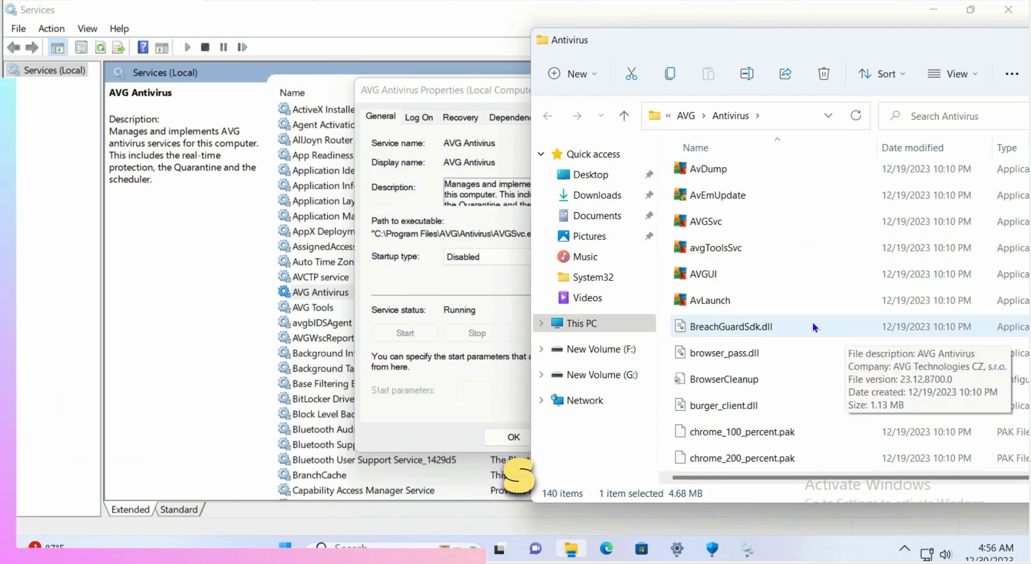
{"action": "scroll", "coordinate": [743, 257], "scroll_direction": "up", "scroll_amount": 4}
{"action": "left_click", "coordinate": [744, 256]}
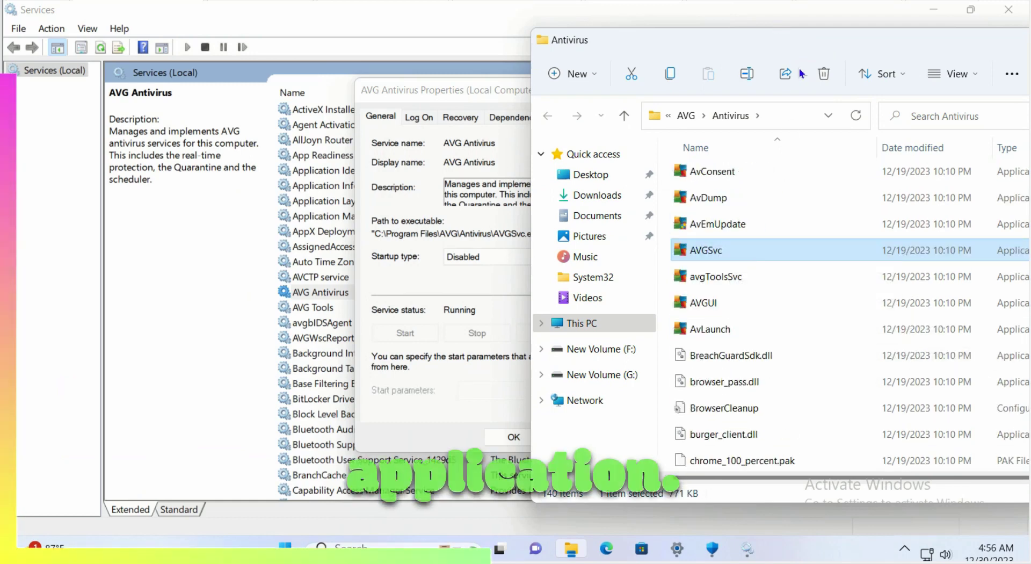
{"action": "left_click_drag", "start_coordinate": [768, 48], "coordinate": [619, 48]}
{"action": "right_click", "coordinate": [577, 248]}
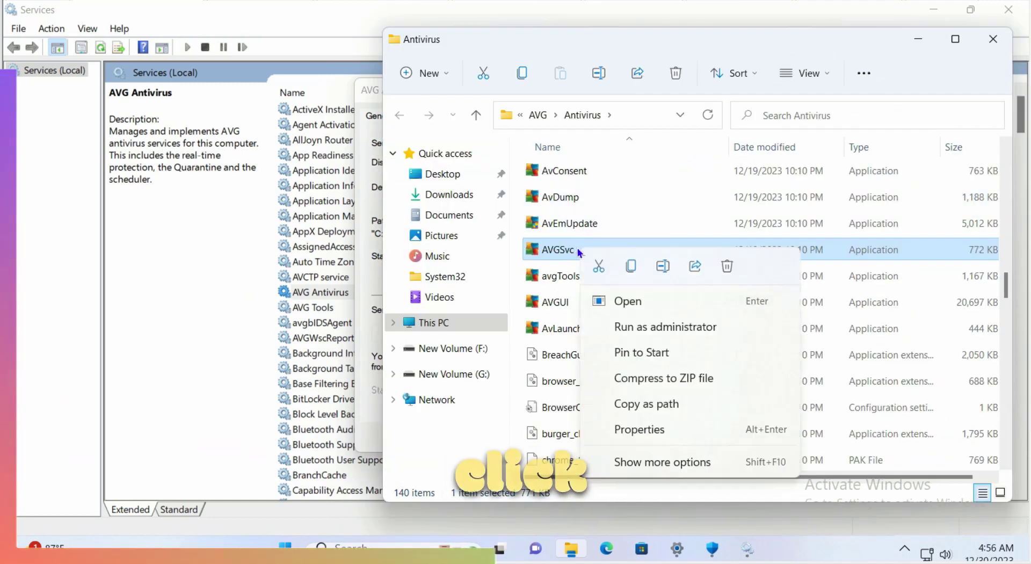
Show the CLIENT\Administrators permissions on the Security tab of AVGSvc Properties.
{"action": "left_click", "coordinate": [673, 434]}
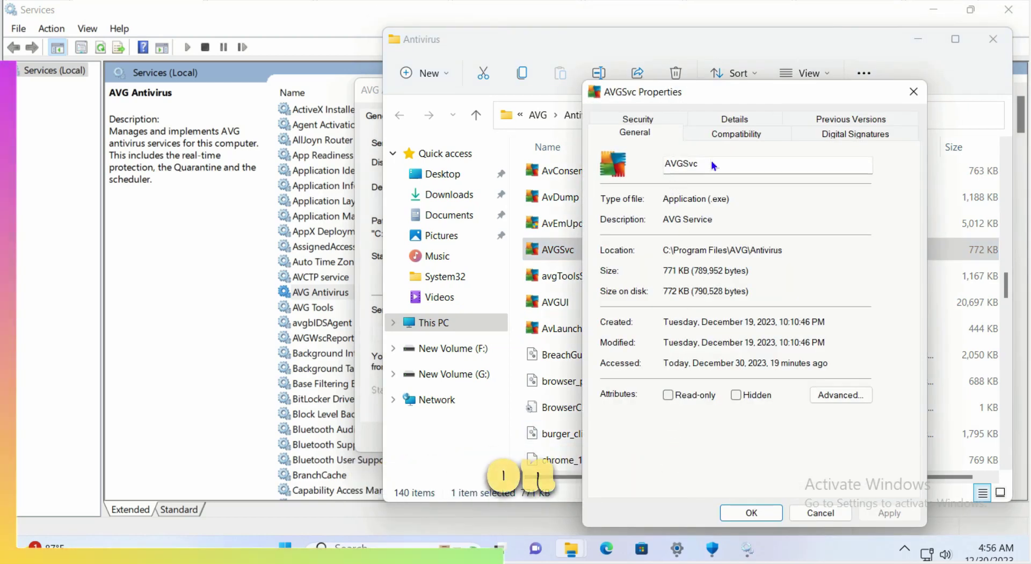
{"action": "left_click", "coordinate": [639, 119]}
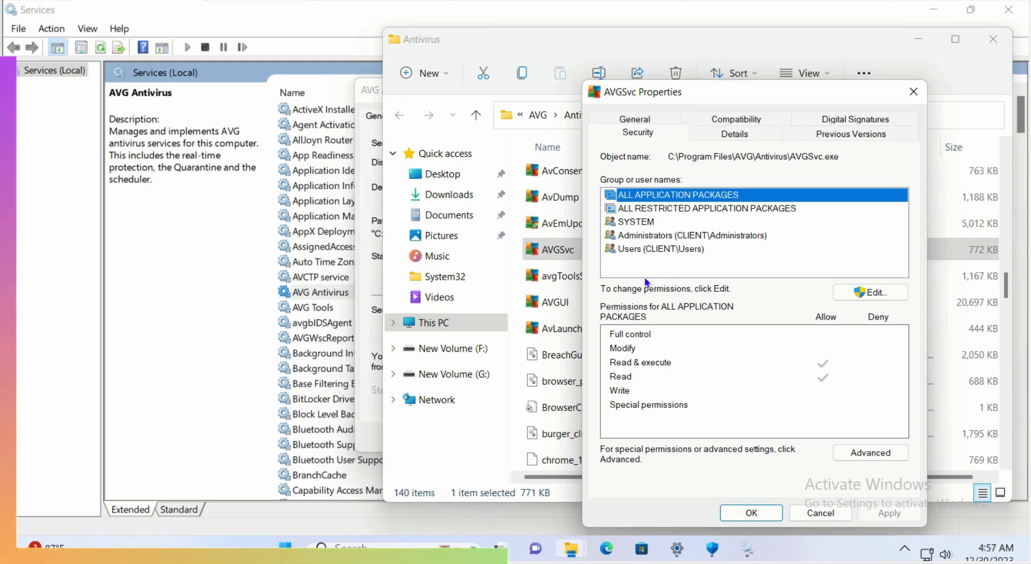
{"action": "left_click", "coordinate": [710, 236]}
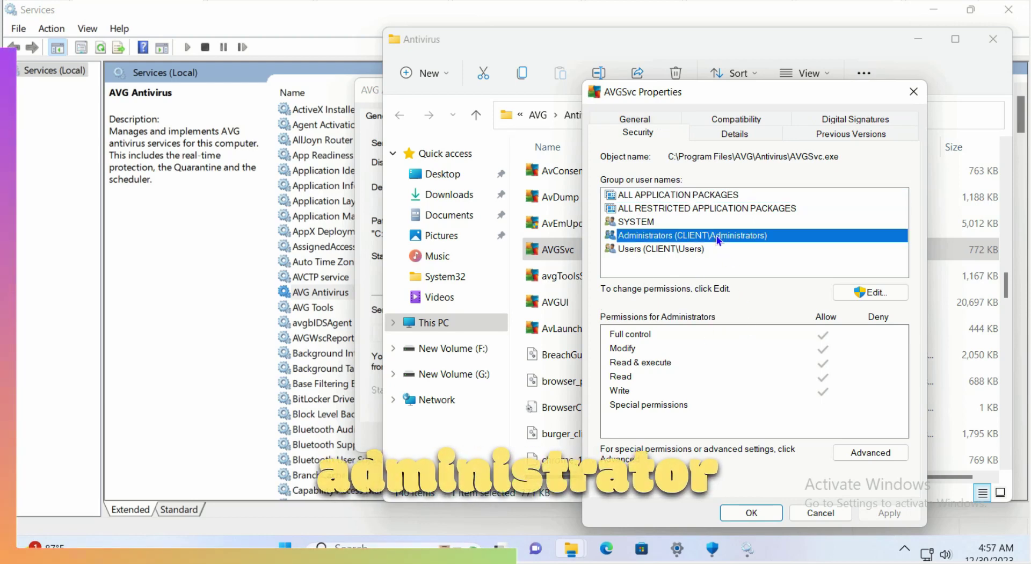
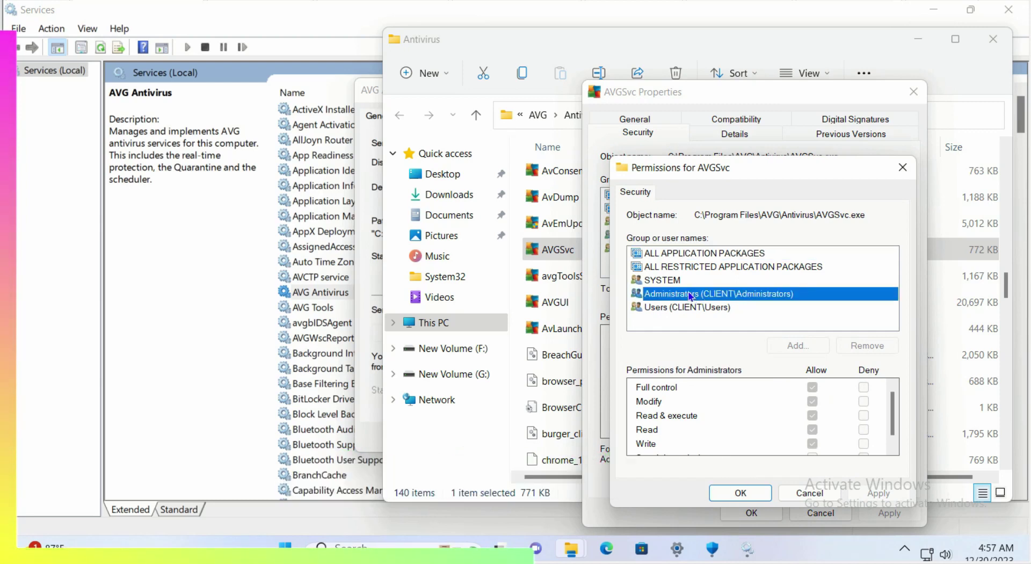
Review the AVGSvc.exe permissions for Users, SYSTEM, ALL APPLICATION PACKAGES and Administrators, then cancel unchanged.
{"action": "left_click", "coordinate": [690, 307]}
{"action": "left_click", "coordinate": [672, 281]}
{"action": "key", "text": "Up"}
{"action": "key", "text": "Up"}
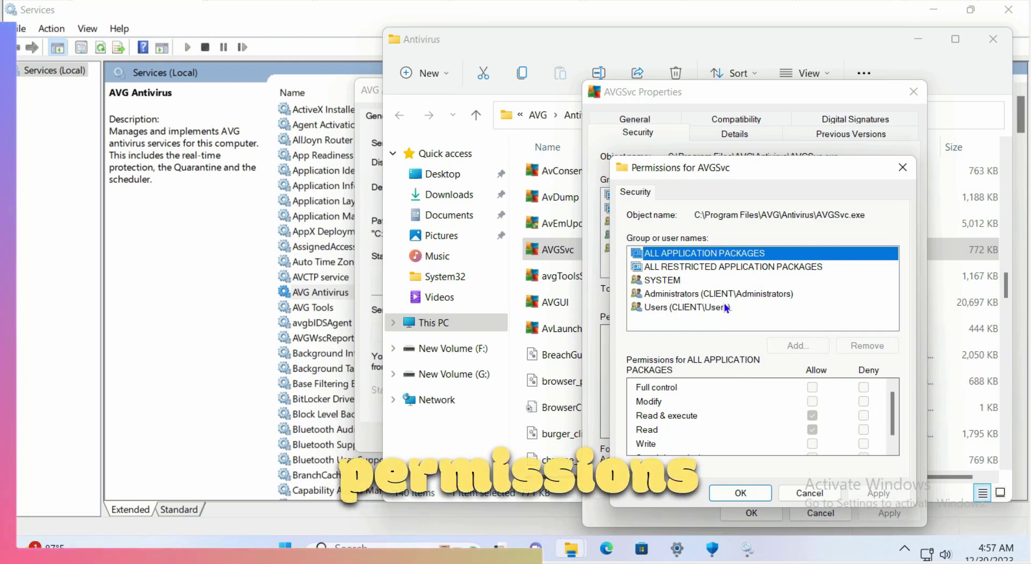
{"action": "left_click", "coordinate": [743, 294]}
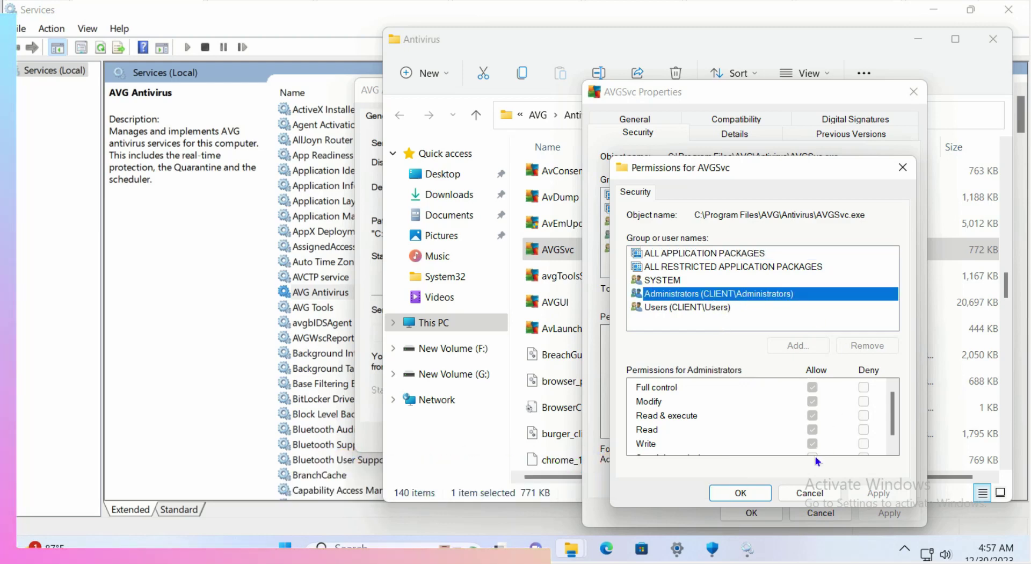
{"action": "left_click", "coordinate": [808, 493]}
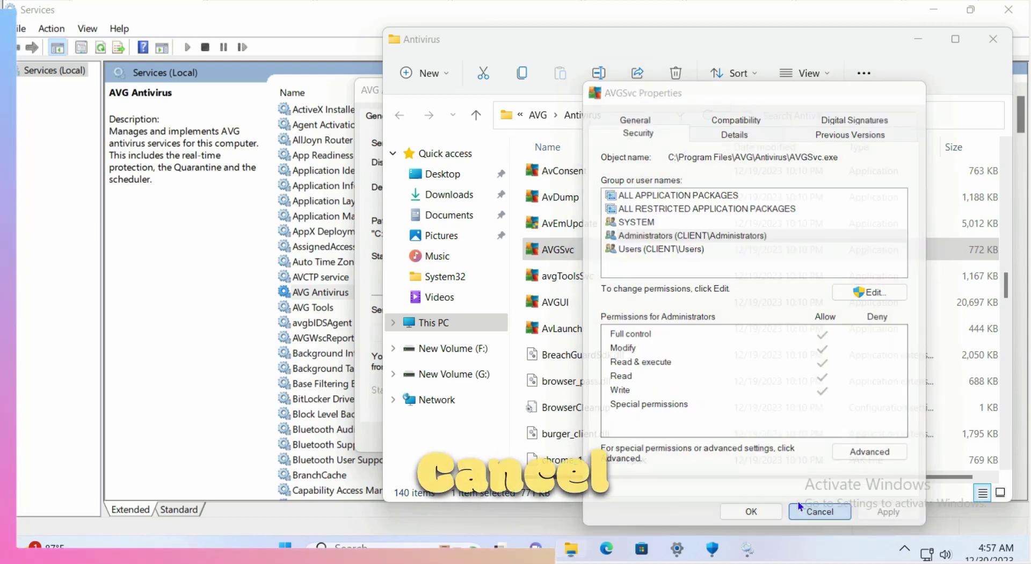
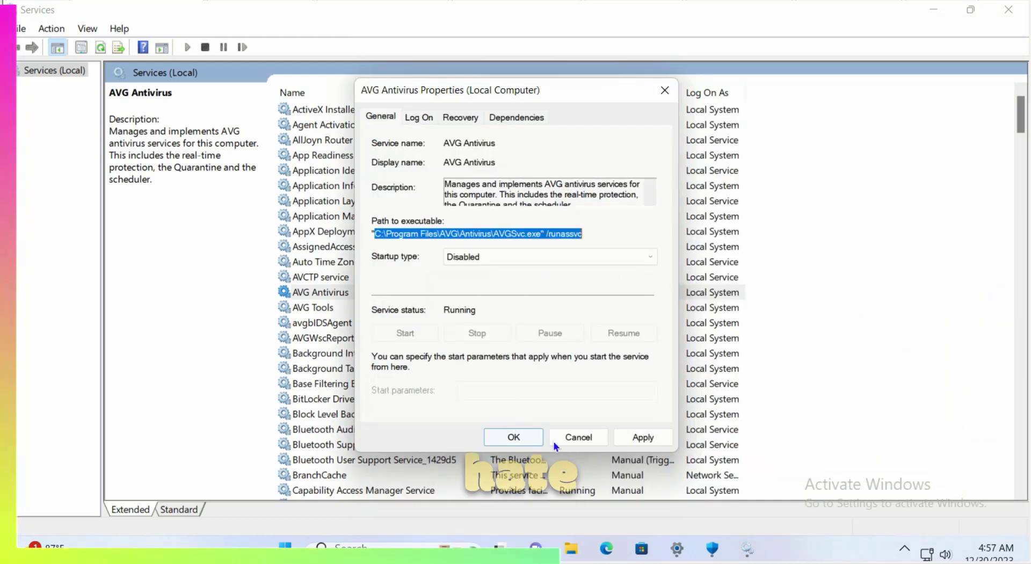
Close the AVG Antivirus properties unchanged and open the AVG Tools service properties.
{"action": "left_click", "coordinate": [576, 439]}
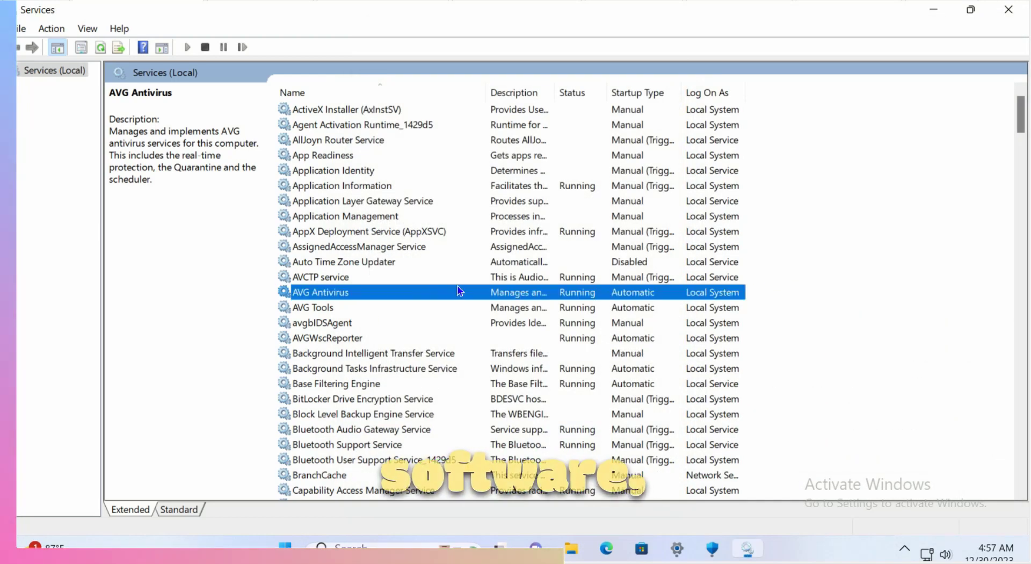
{"action": "left_click", "coordinate": [535, 310]}
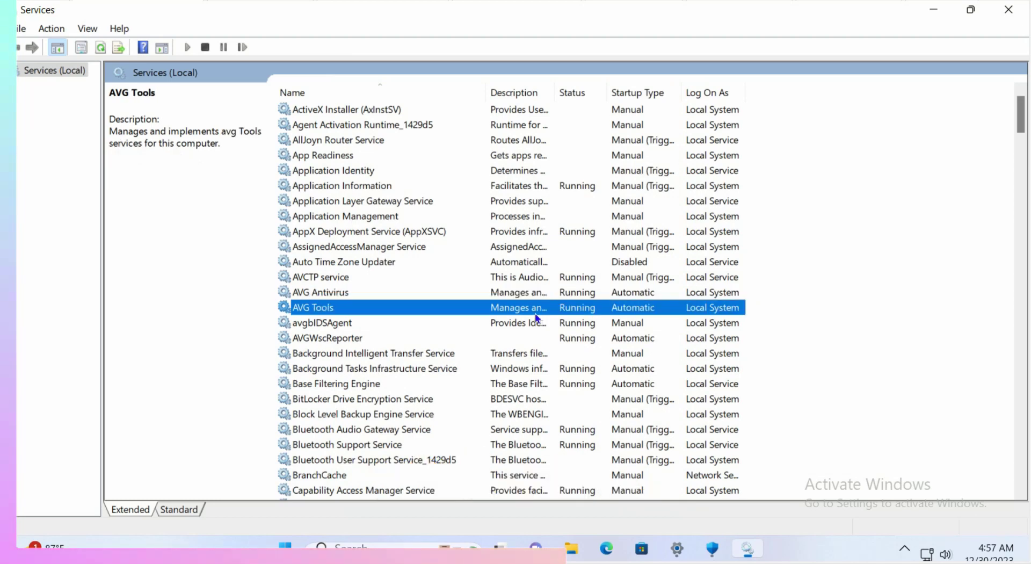
{"action": "double_click", "coordinate": [458, 310]}
Try setting AVG Tools startup type to Disabled, dismiss the access denied error, and cancel.
{"action": "left_click", "coordinate": [489, 256]}
{"action": "left_click", "coordinate": [489, 292]}
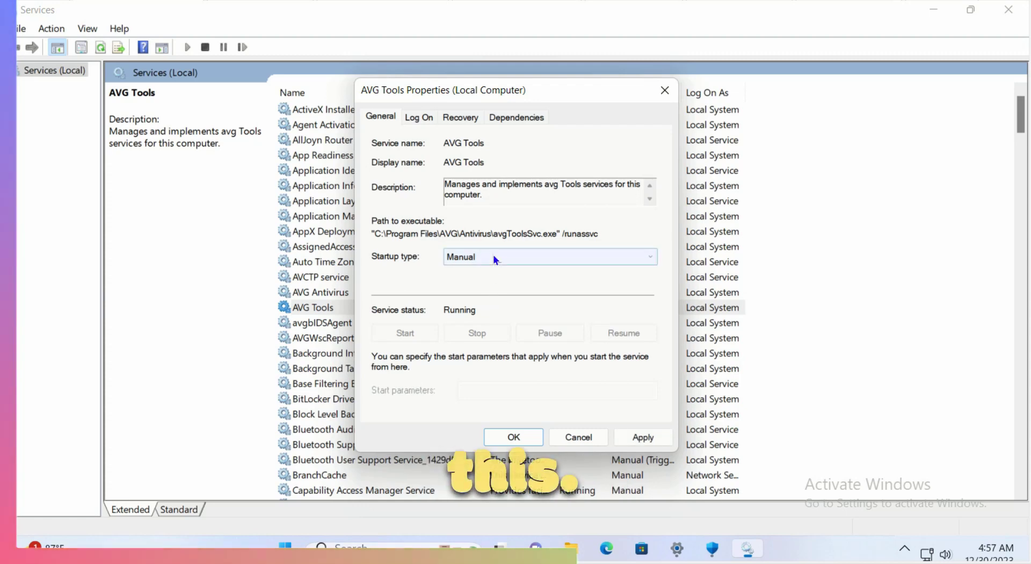
{"action": "left_click", "coordinate": [494, 258]}
{"action": "left_click", "coordinate": [481, 298]}
{"action": "left_click", "coordinate": [634, 432]}
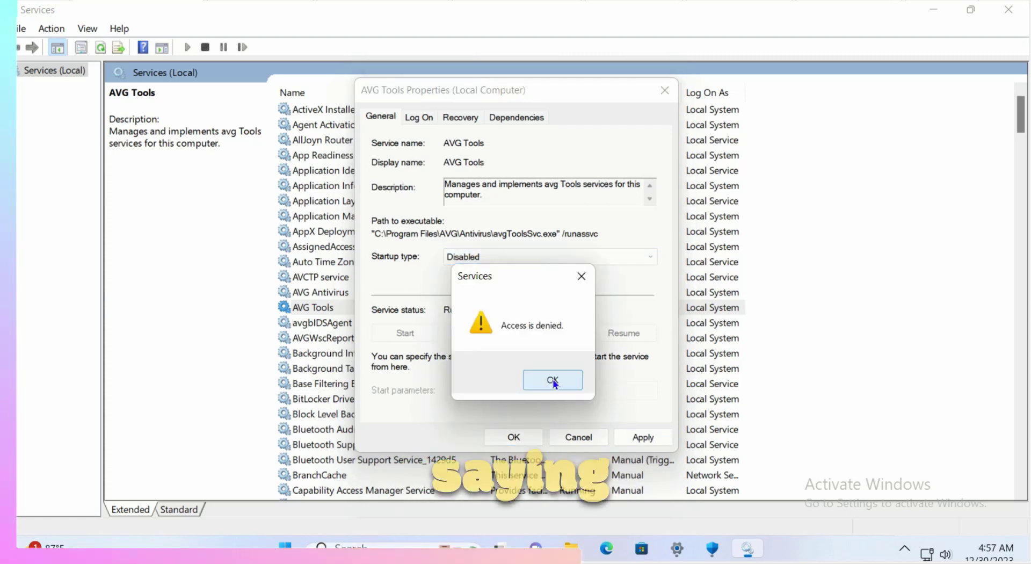
{"action": "left_click", "coordinate": [561, 381]}
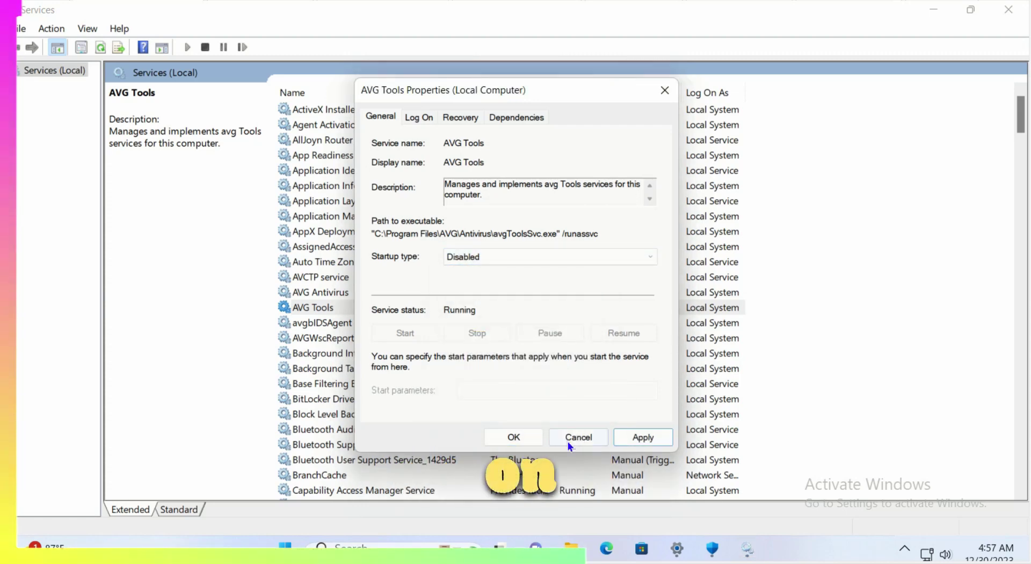
{"action": "left_click", "coordinate": [578, 437]}
{"action": "scroll", "coordinate": [403, 268], "scroll_direction": "down", "scroll_amount": 1}
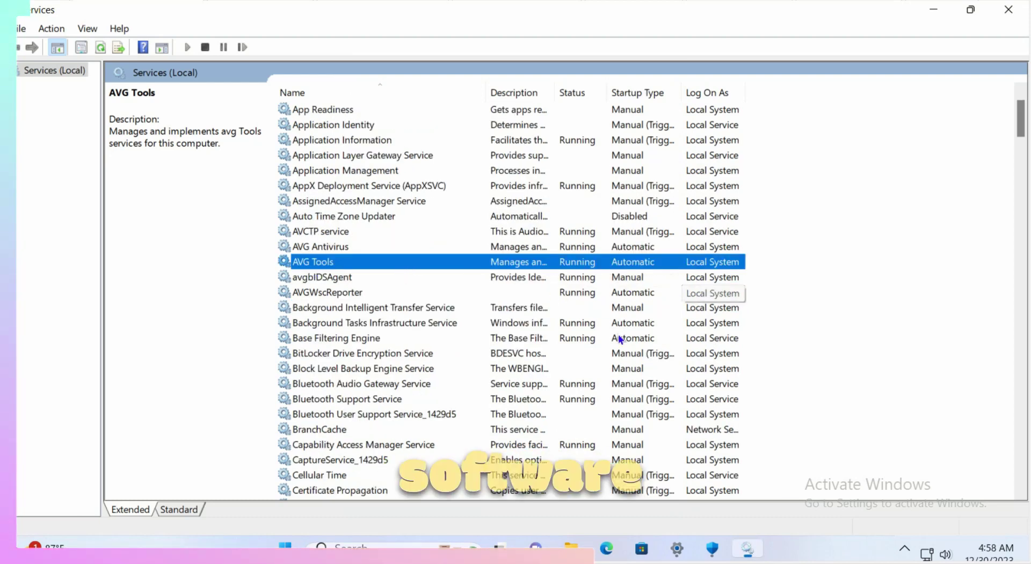
Open Settings to the Apps & features list of installed apps.
{"action": "right_click", "coordinate": [285, 547]}
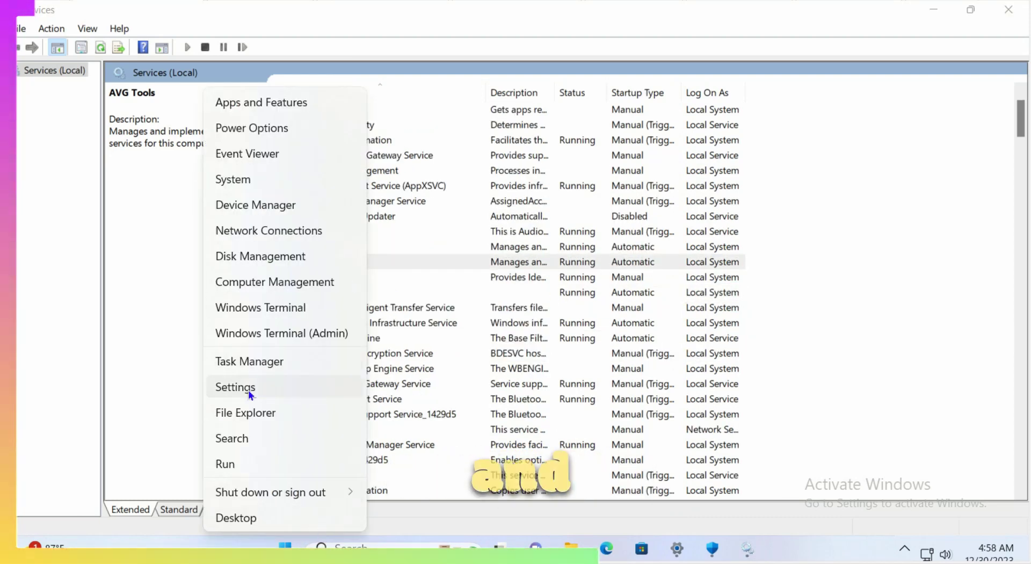
{"action": "left_click", "coordinate": [278, 389]}
{"action": "left_click", "coordinate": [64, 301]}
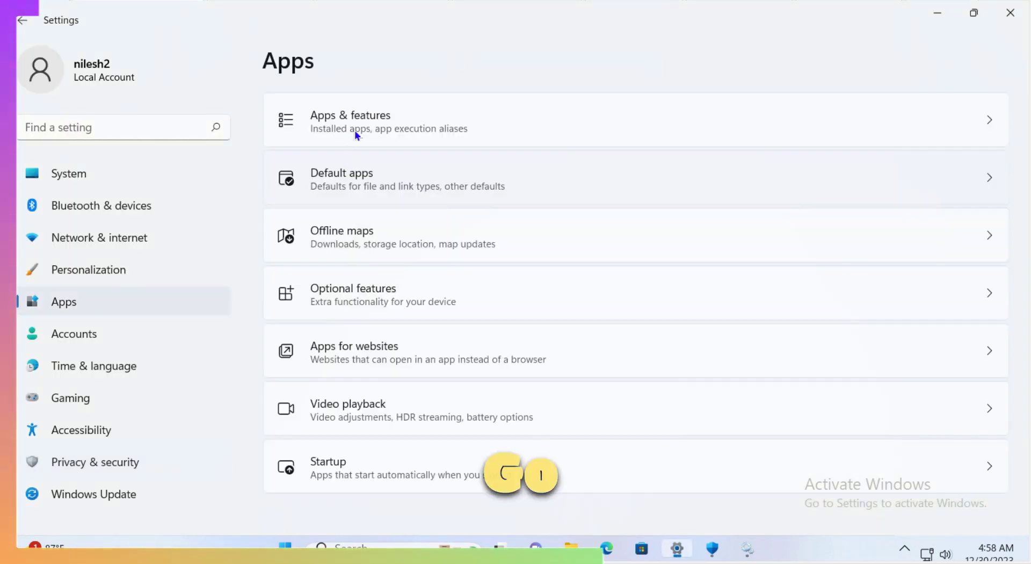
{"action": "left_click", "coordinate": [369, 128]}
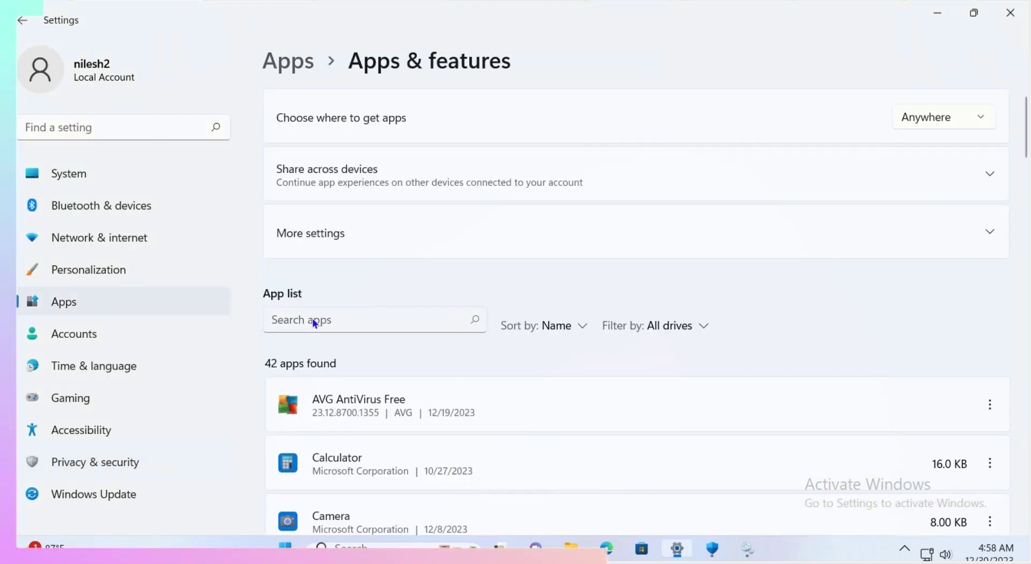
Find AVG AntiVirus Free in the list and choose Uninstall from its menu.
{"action": "left_click", "coordinate": [361, 325]}
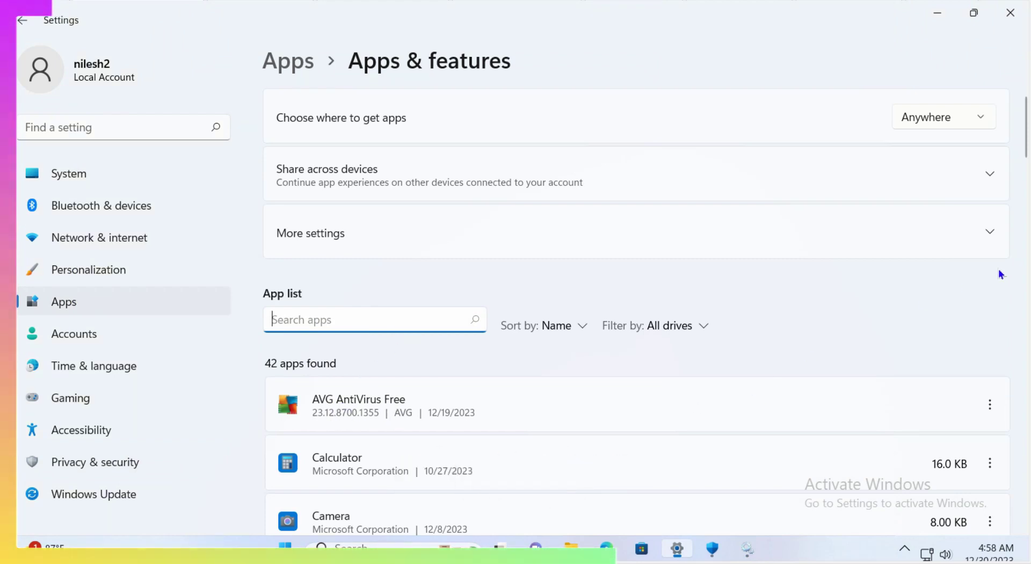
{"action": "scroll", "coordinate": [941, 183], "scroll_direction": "down", "scroll_amount": 3}
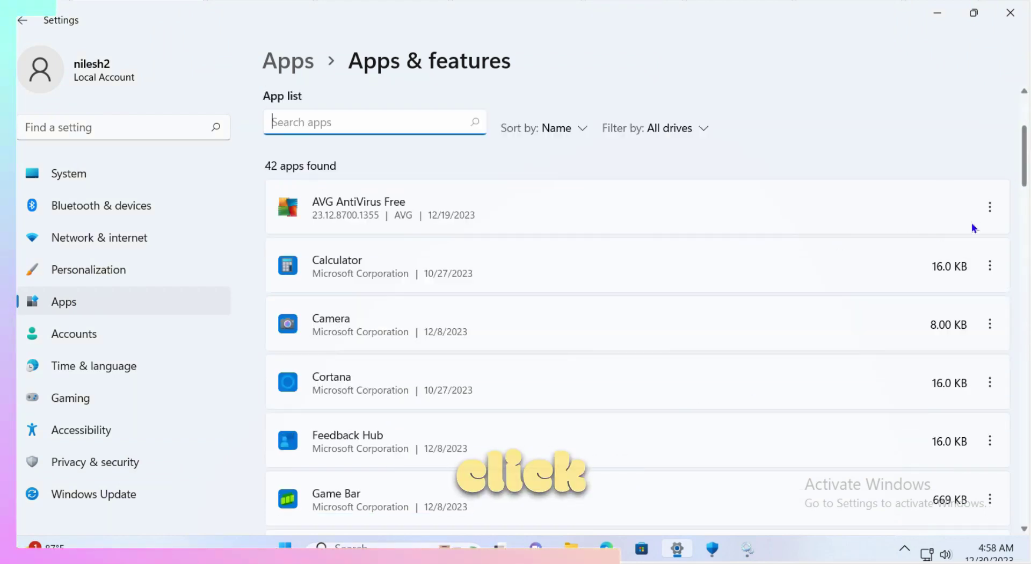
{"action": "left_click", "coordinate": [991, 209]}
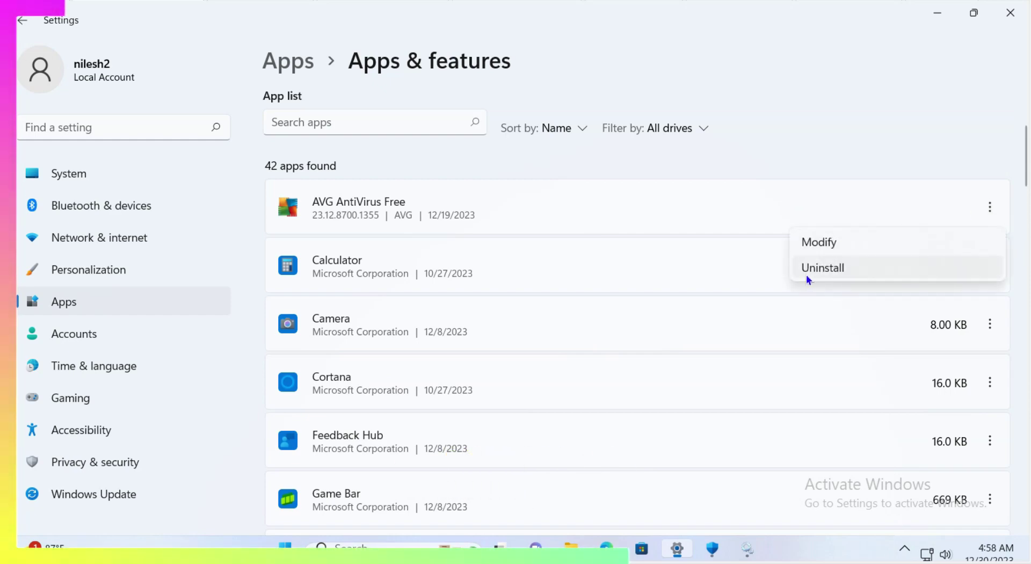
{"action": "left_click", "coordinate": [884, 270]}
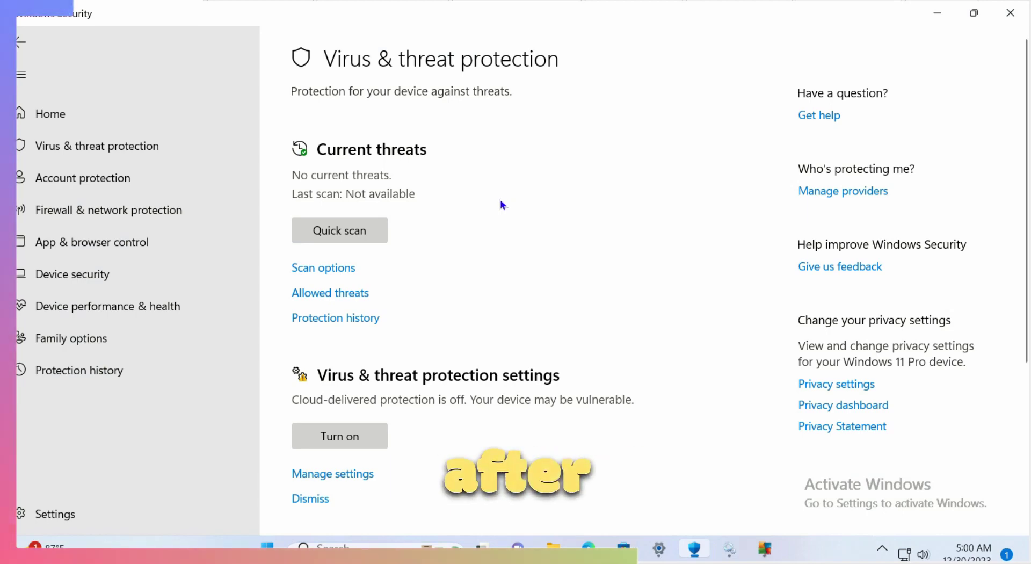
Open Virus & threat protection's Manage settings and switch Real-time protection to Off.
{"action": "scroll", "coordinate": [499, 207], "scroll_direction": "down", "scroll_amount": 3}
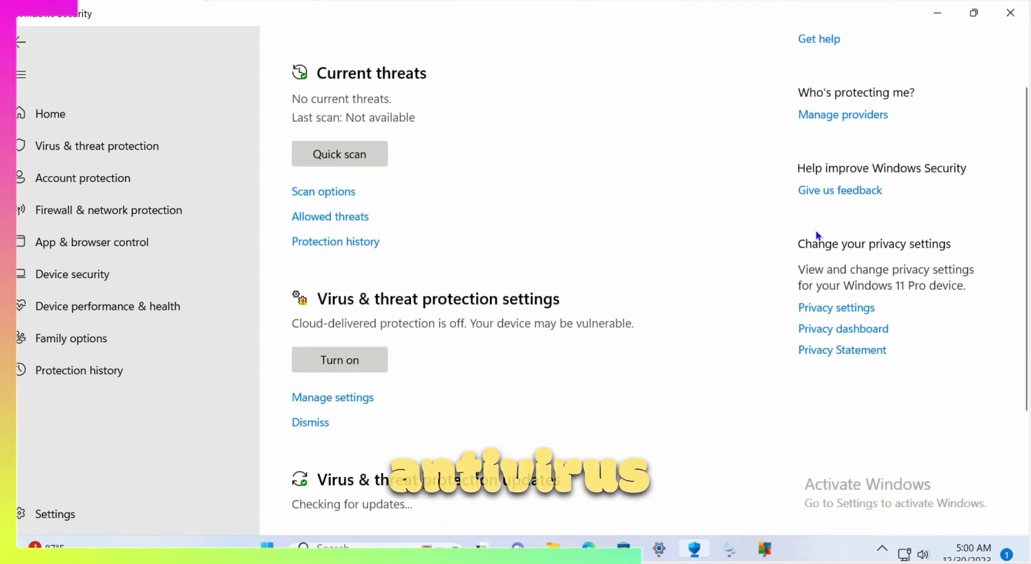
{"action": "scroll", "coordinate": [1008, 380], "scroll_direction": "down", "scroll_amount": 7}
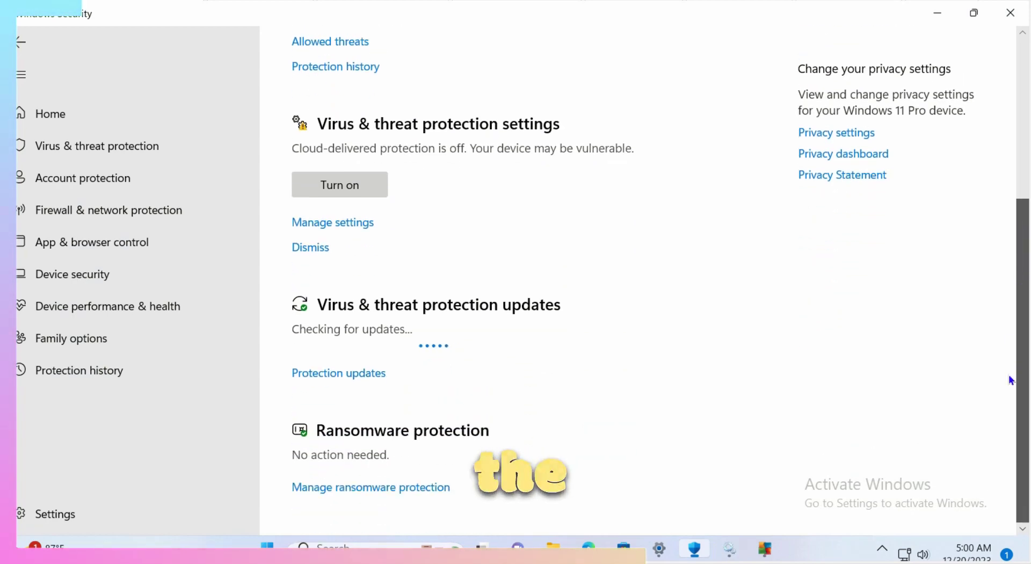
{"action": "scroll", "coordinate": [990, 131], "scroll_direction": "up", "scroll_amount": 10}
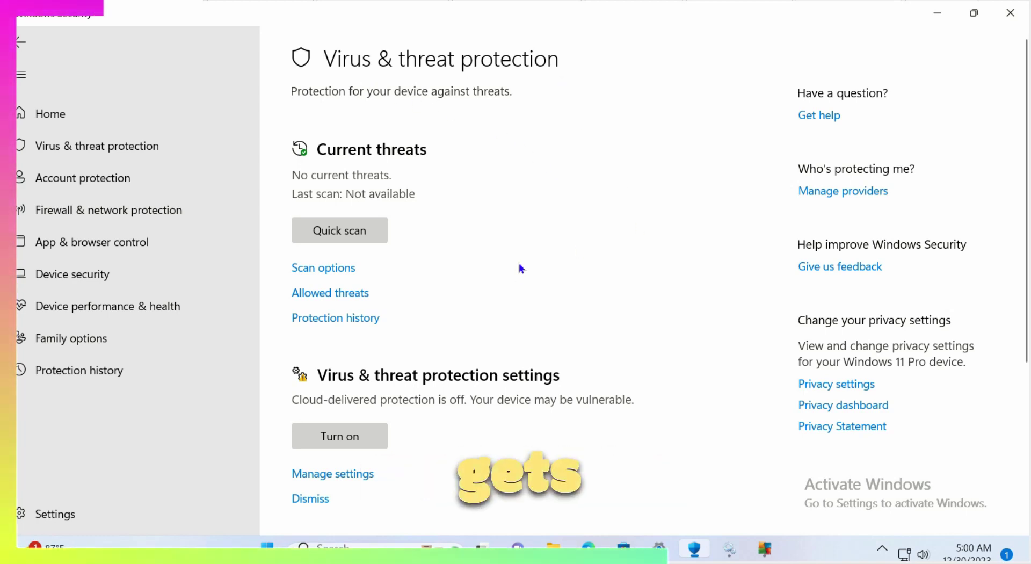
{"action": "left_click", "coordinate": [365, 475]}
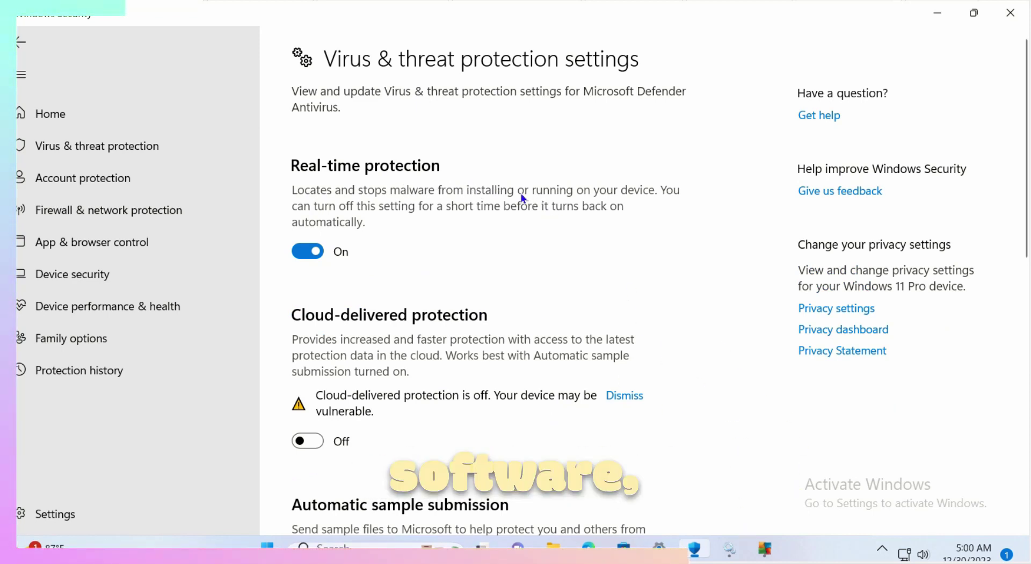
{"action": "left_click", "coordinate": [306, 251]}
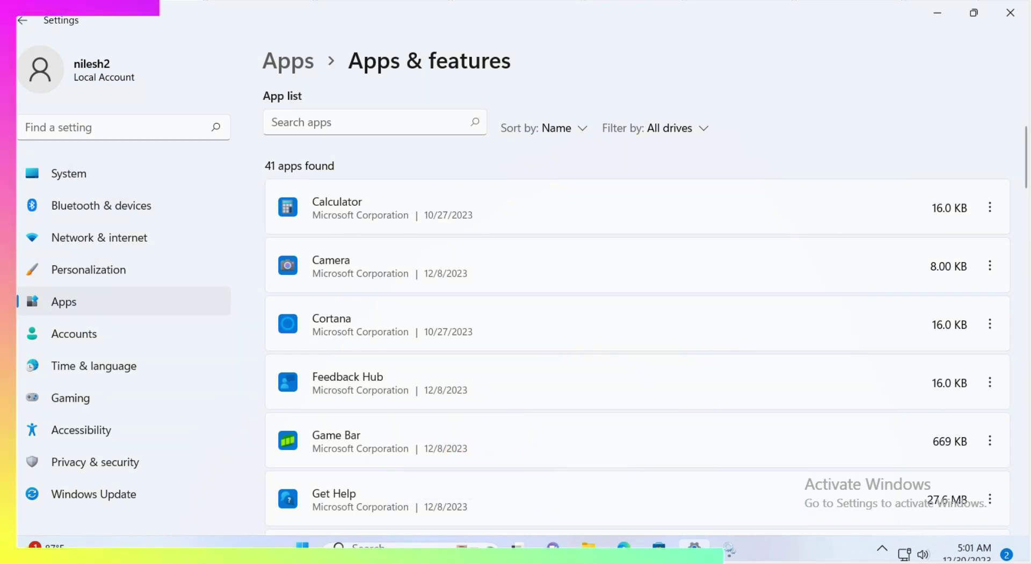
Close the Windows Settings window.
{"action": "left_click", "coordinate": [1010, 13]}
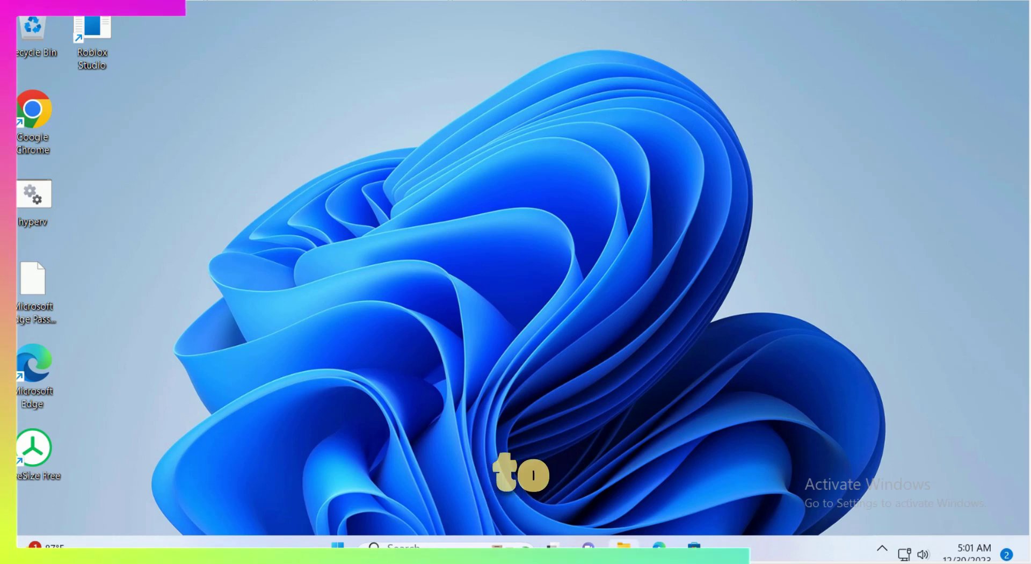
Open File Explorer maximized on New Volume (F:) and bring up the software folder's Properties.
{"action": "key", "text": "super+e"}
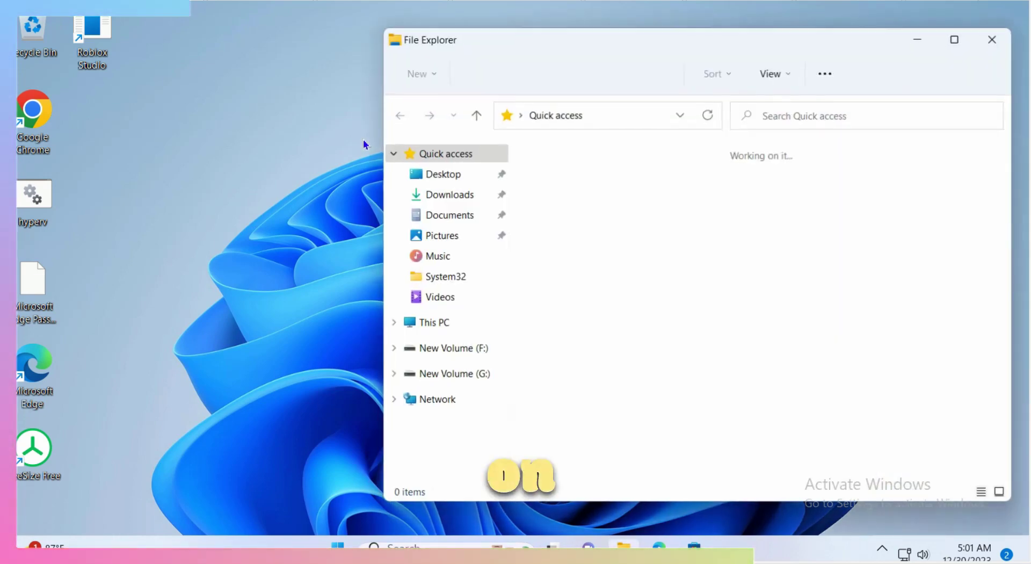
{"action": "left_click", "coordinate": [954, 40]}
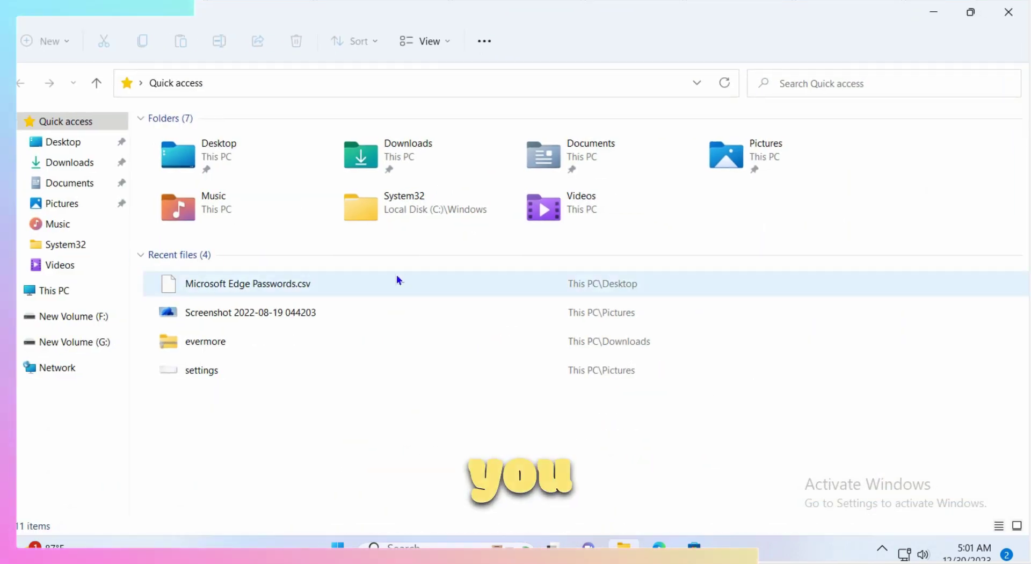
{"action": "left_click", "coordinate": [83, 346]}
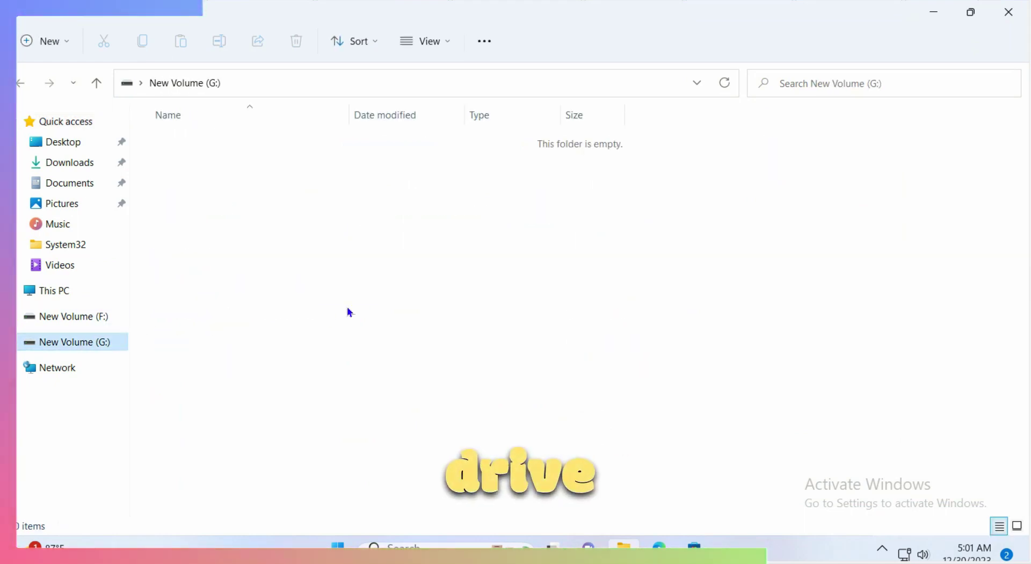
{"action": "left_click", "coordinate": [94, 325]}
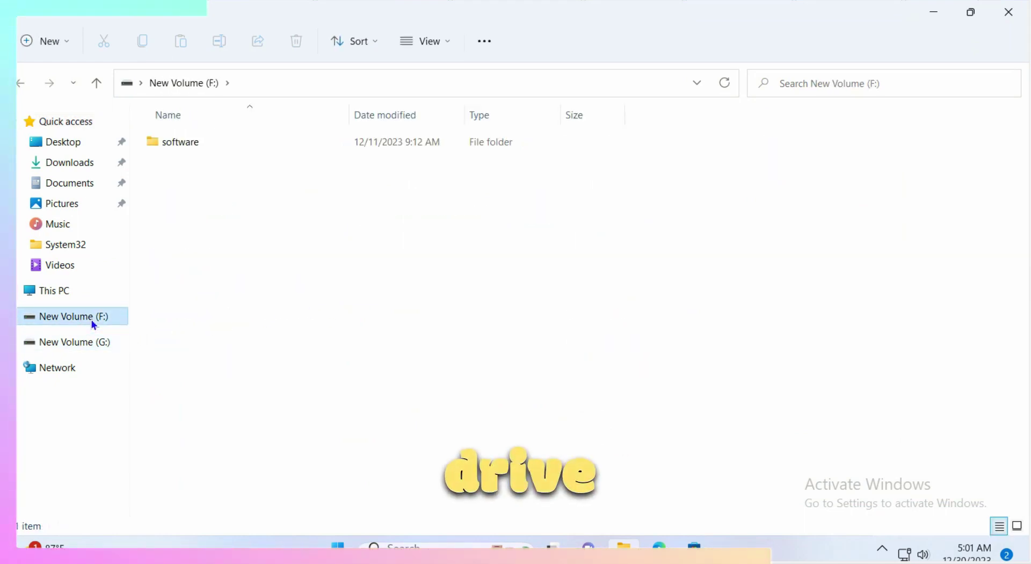
{"action": "left_click", "coordinate": [198, 143]}
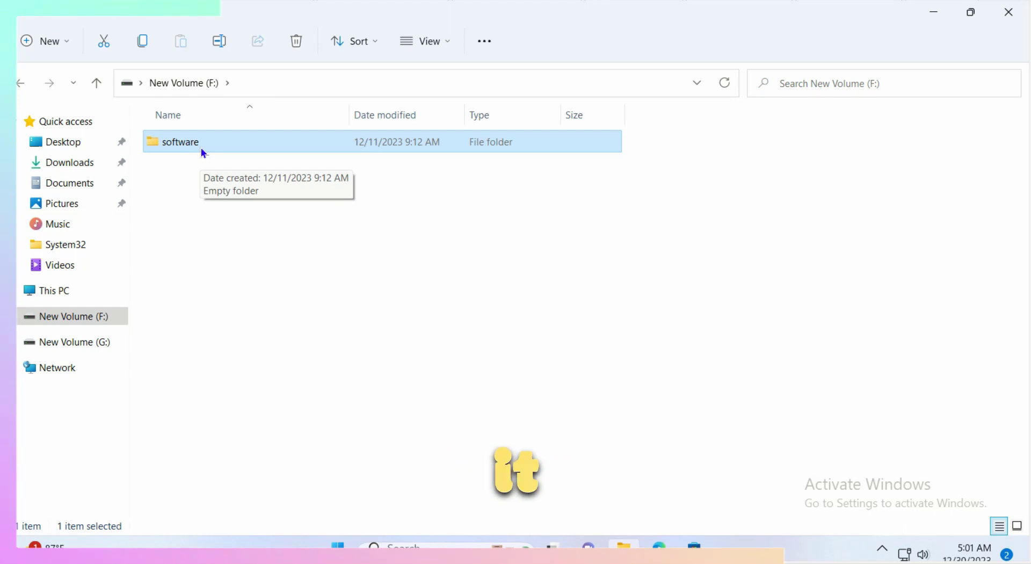
{"action": "right_click", "coordinate": [203, 149]}
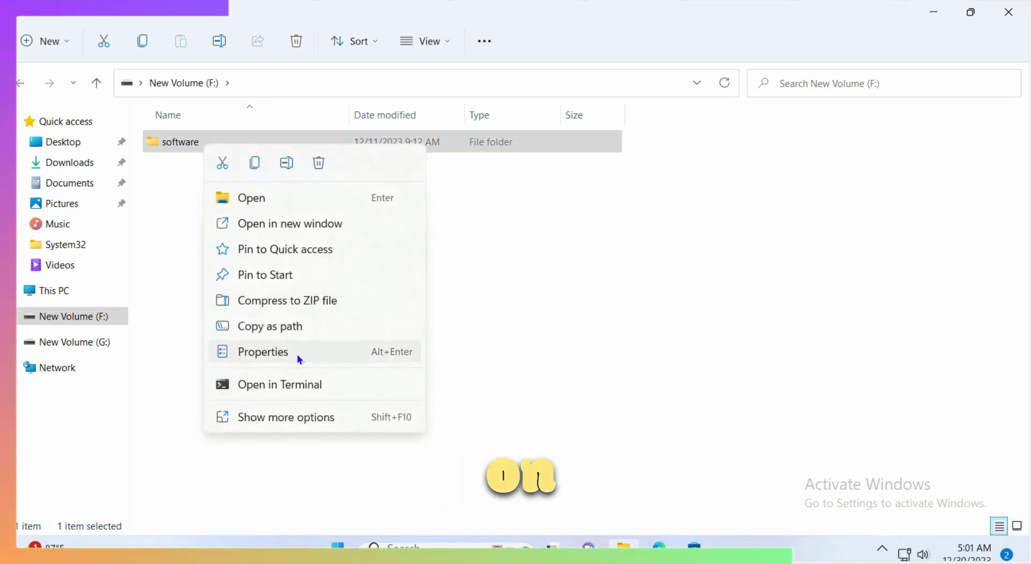
{"action": "left_click", "coordinate": [300, 359]}
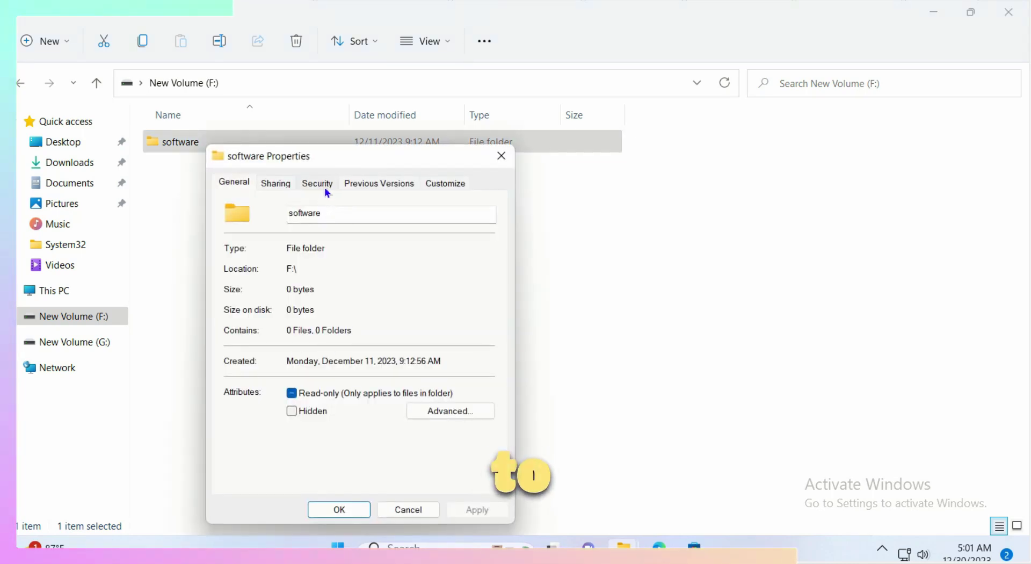
On the software folder's Security tab, allow Full control for your user account, then apply and close.
{"action": "left_click", "coordinate": [325, 188]}
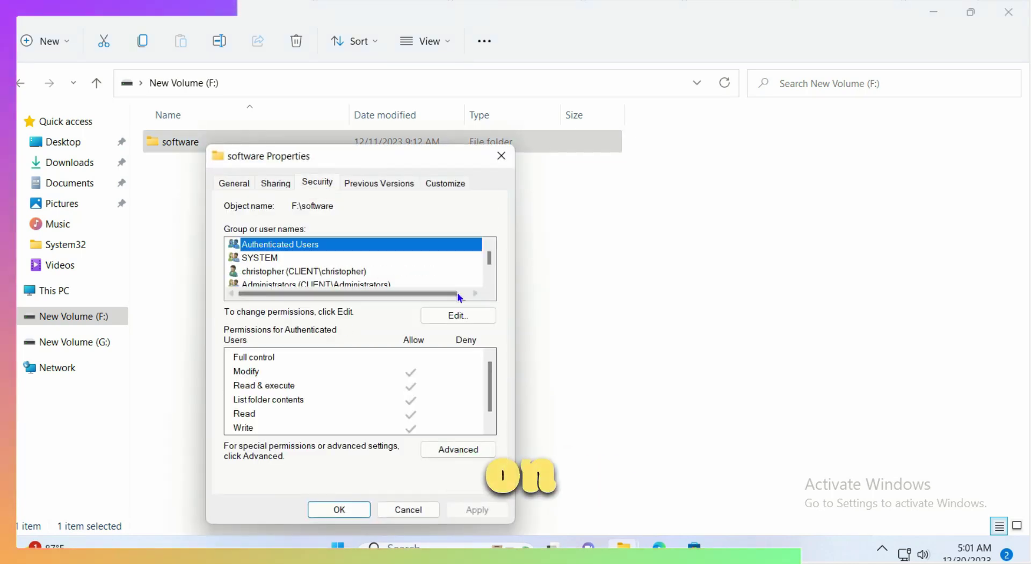
{"action": "left_click", "coordinate": [458, 315]}
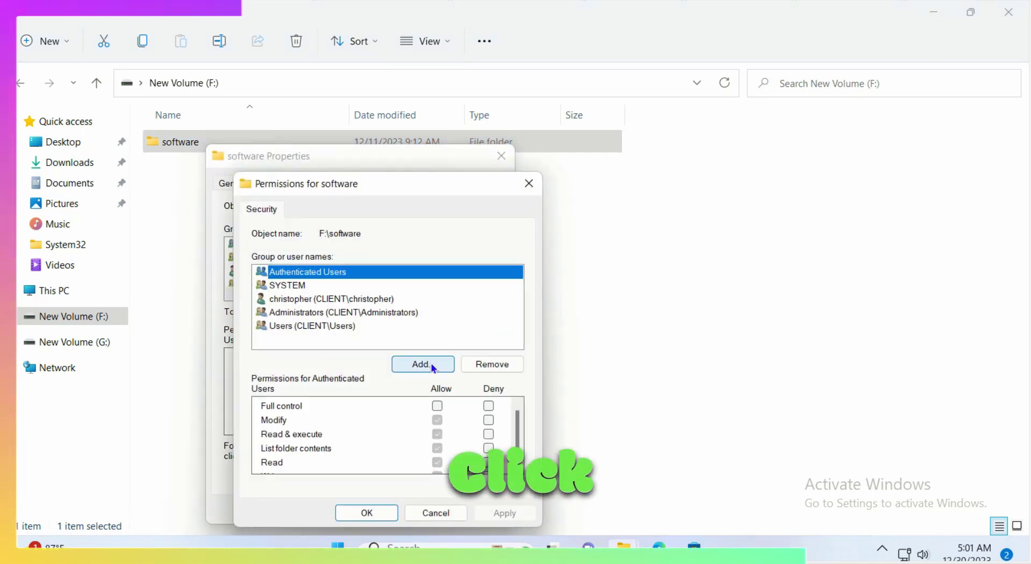
{"action": "left_click", "coordinate": [317, 299]}
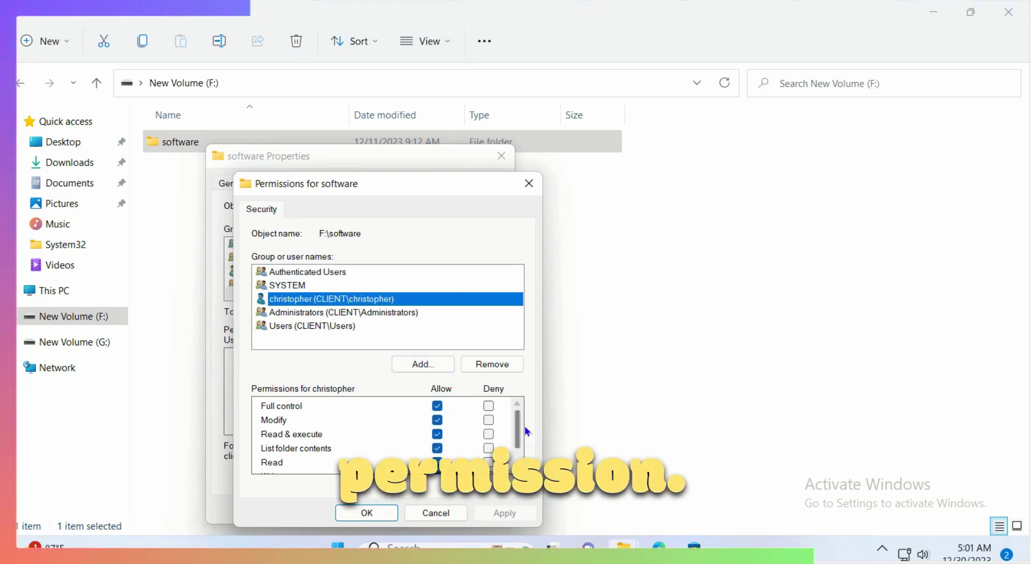
{"action": "scroll", "coordinate": [518, 457], "scroll_direction": "down", "scroll_amount": 1}
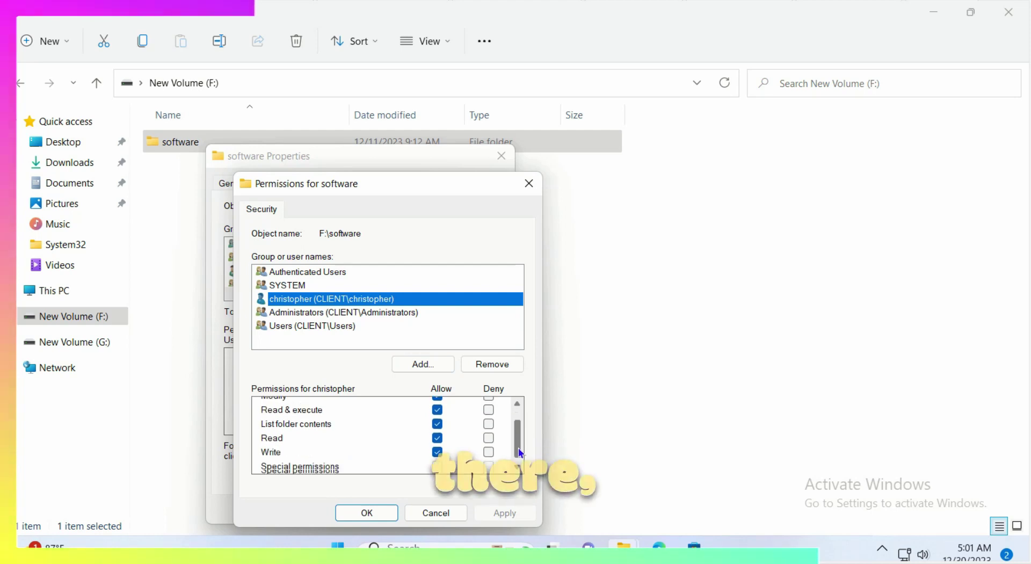
{"action": "scroll", "coordinate": [520, 455], "scroll_direction": "up", "scroll_amount": 2}
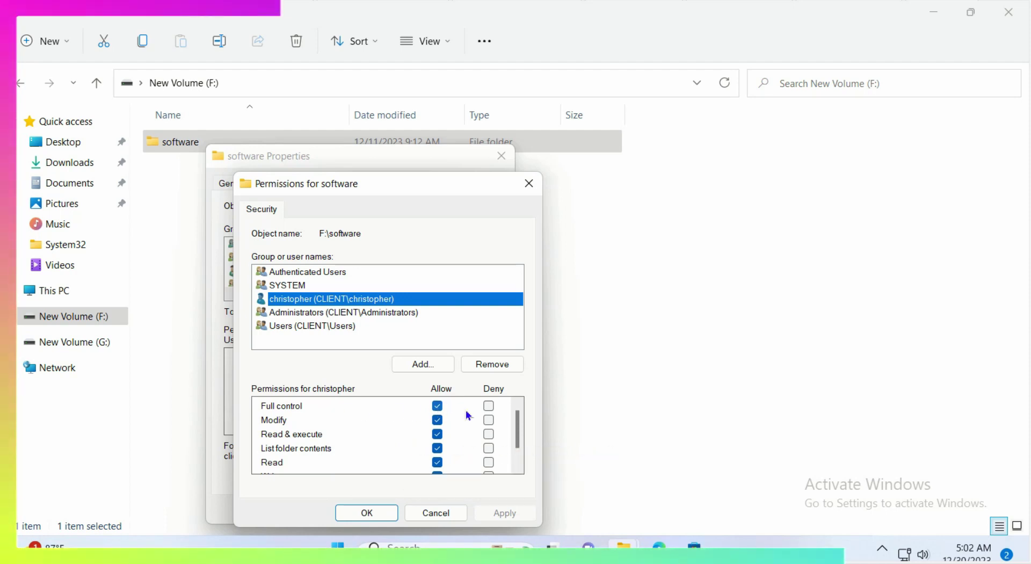
{"action": "left_click", "coordinate": [438, 408]}
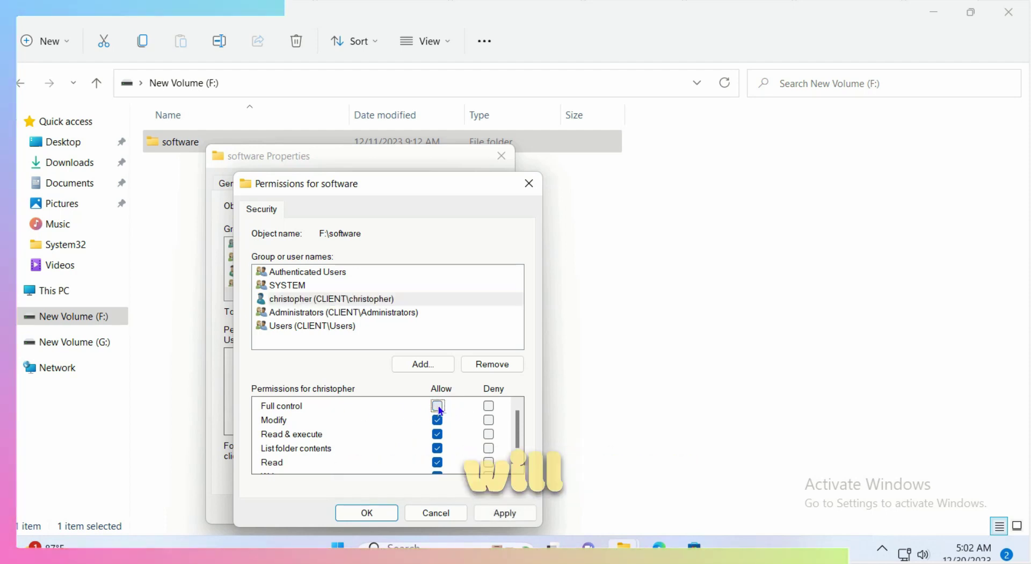
{"action": "scroll", "coordinate": [522, 438], "scroll_direction": "down", "scroll_amount": 2}
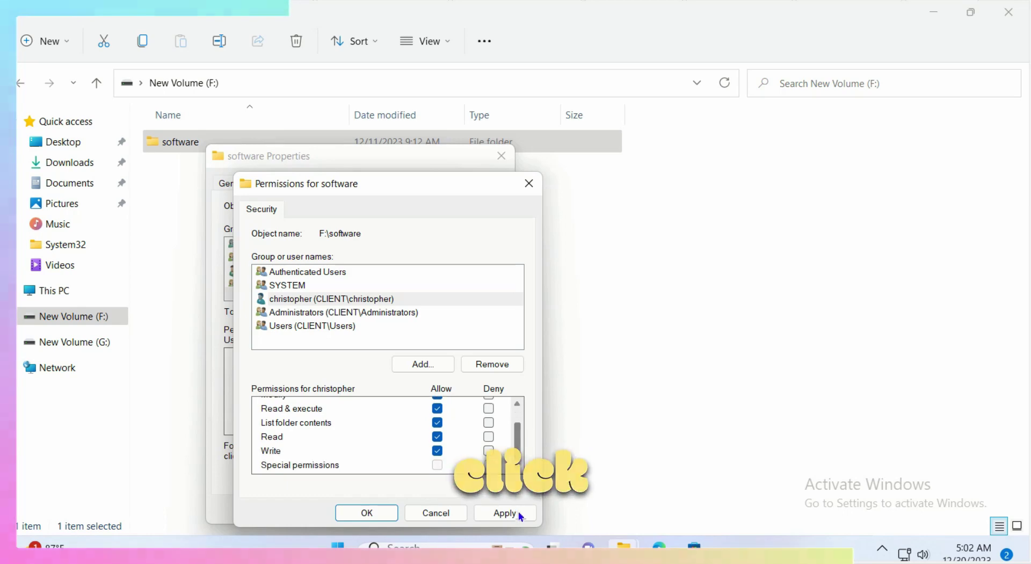
{"action": "left_click", "coordinate": [504, 513]}
{"action": "left_click", "coordinate": [379, 514]}
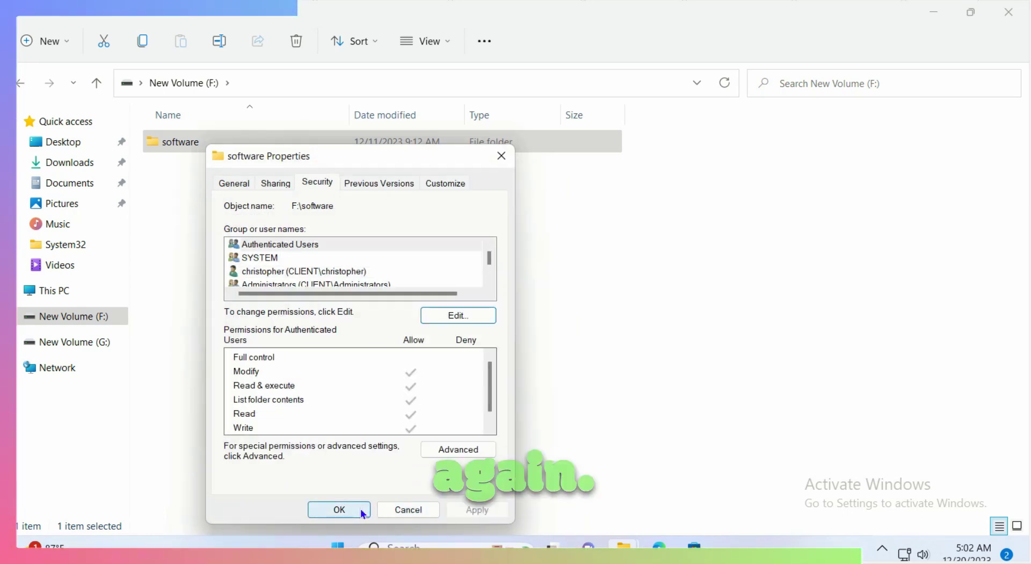
{"action": "left_click", "coordinate": [362, 513]}
{"action": "left_click", "coordinate": [471, 325]}
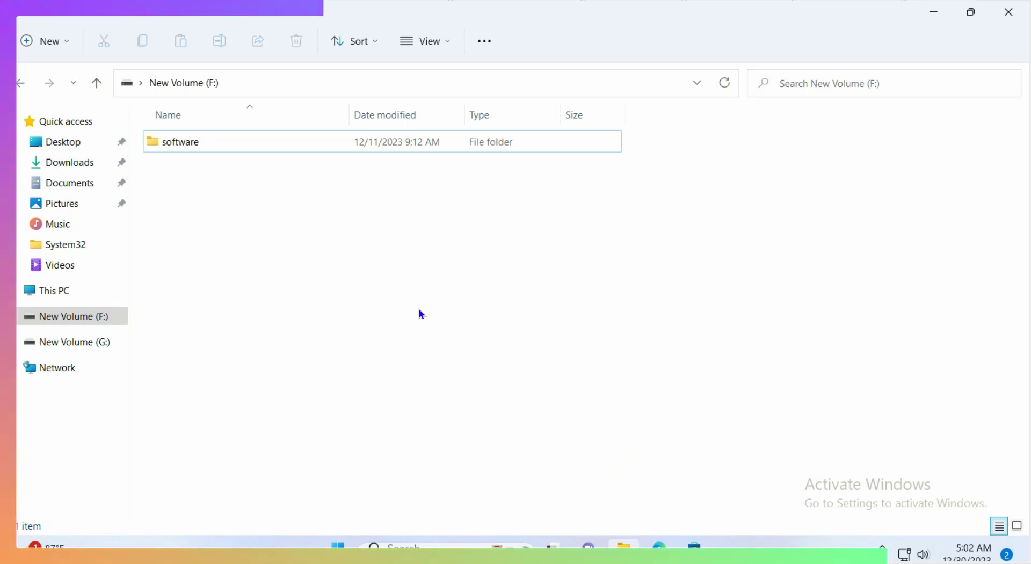
Close File Explorer, run service.msc to open Services, and jump to services starting with W.
{"action": "left_click", "coordinate": [1009, 23]}
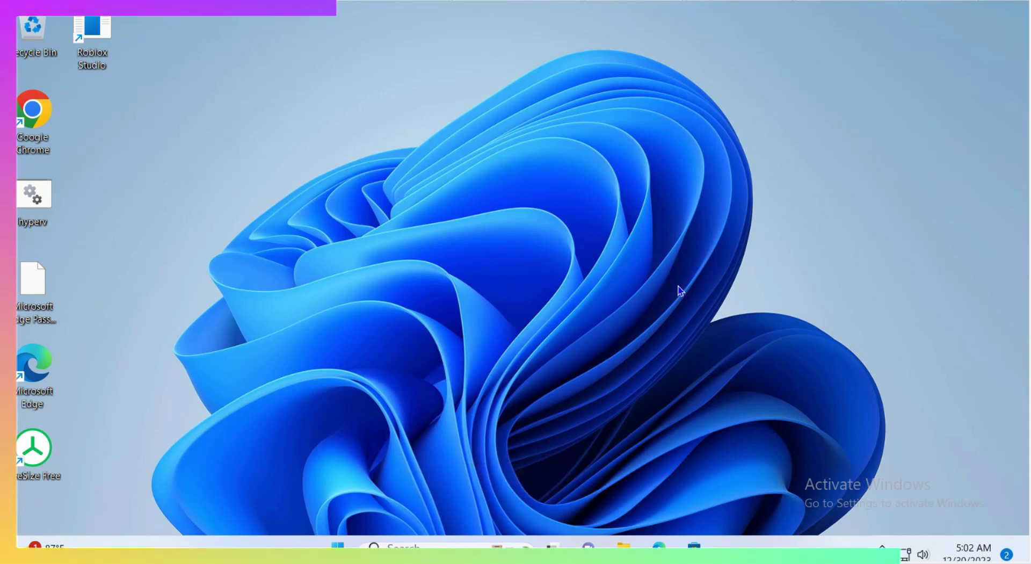
{"action": "key", "text": "super+r"}
{"action": "type", "text": "service.msc"}
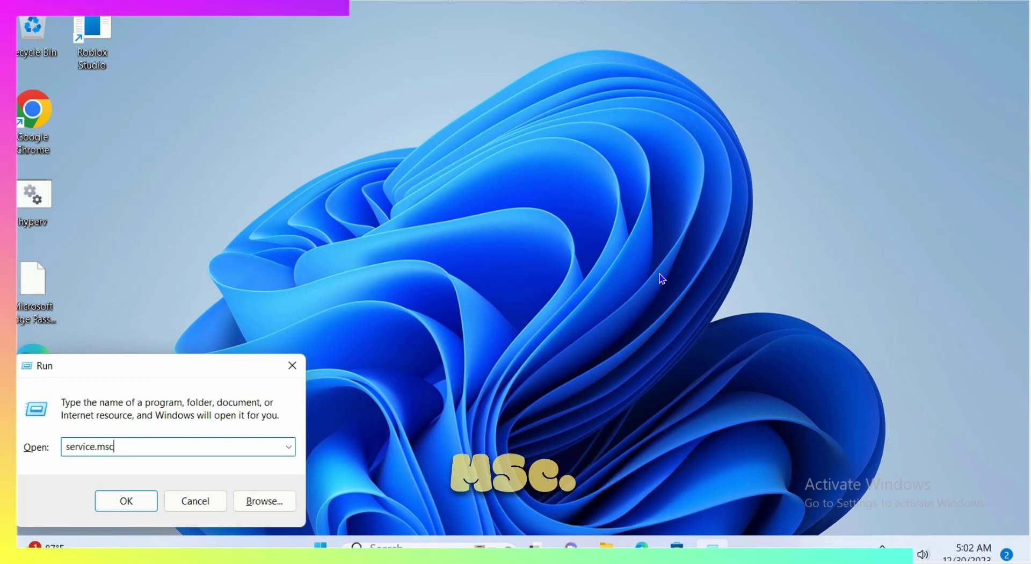
{"action": "left_click", "coordinate": [127, 501]}
{"action": "left_click", "coordinate": [356, 246]}
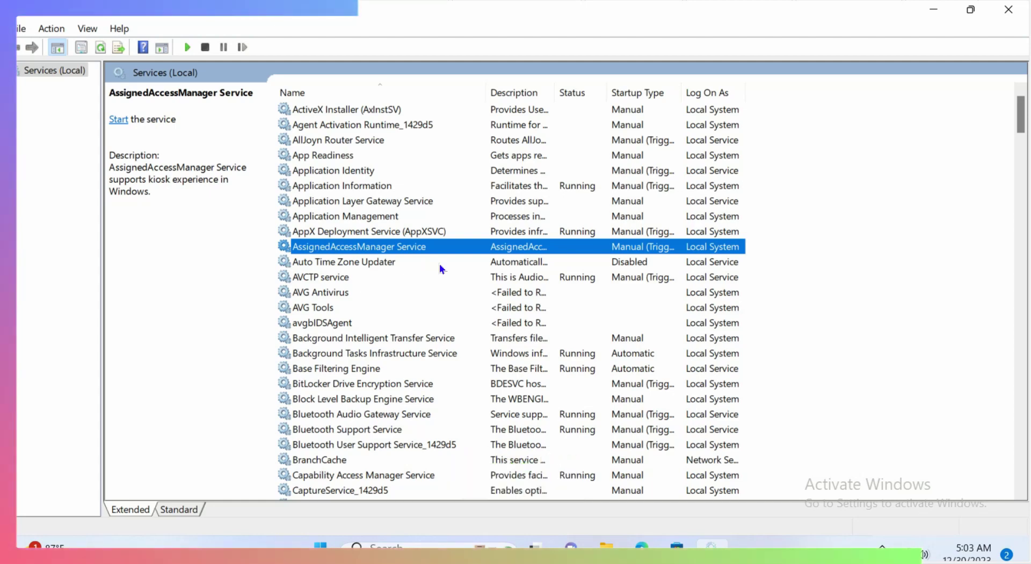
{"action": "key", "text": "w"}
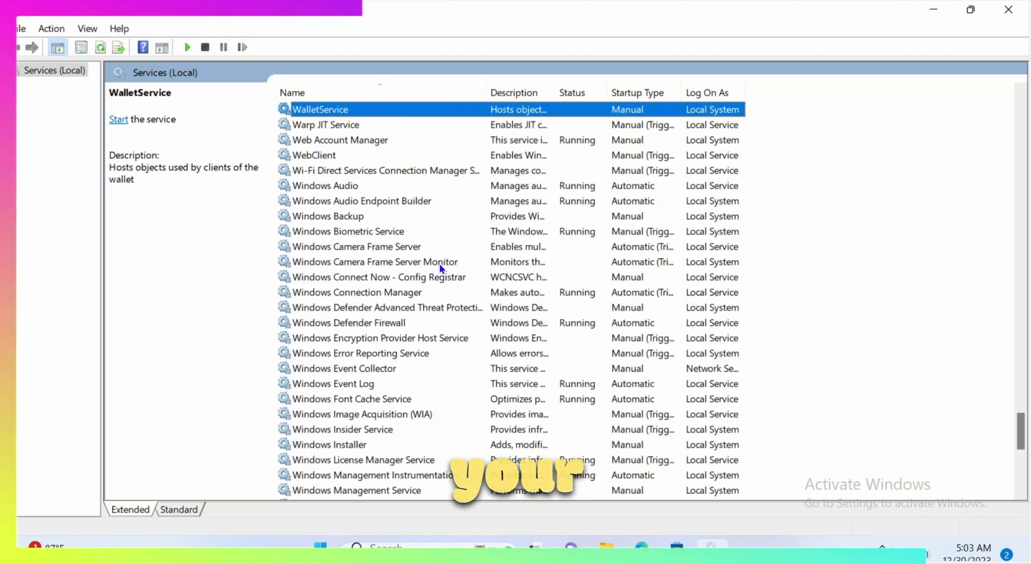
Select Windows Update in the Services list and stop it.
{"action": "left_click_drag", "start_coordinate": [1021, 446], "coordinate": [1022, 482]}
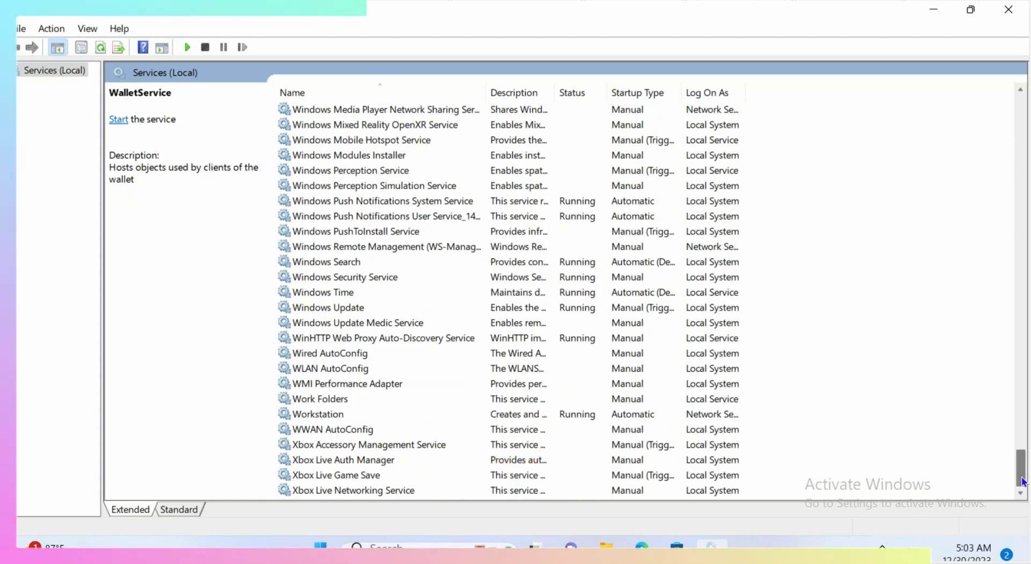
{"action": "left_click", "coordinate": [337, 309]}
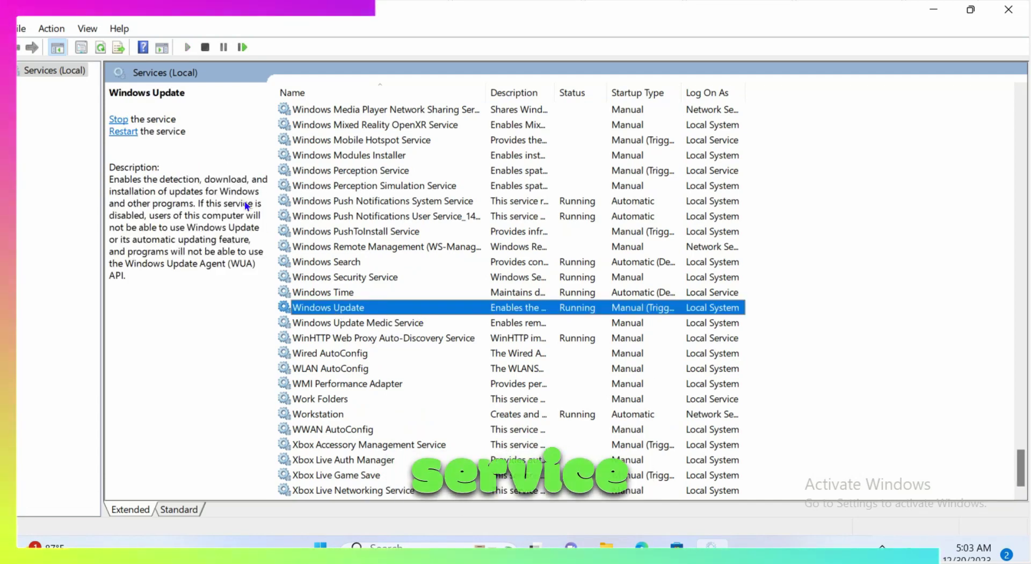
{"action": "left_click", "coordinate": [120, 119]}
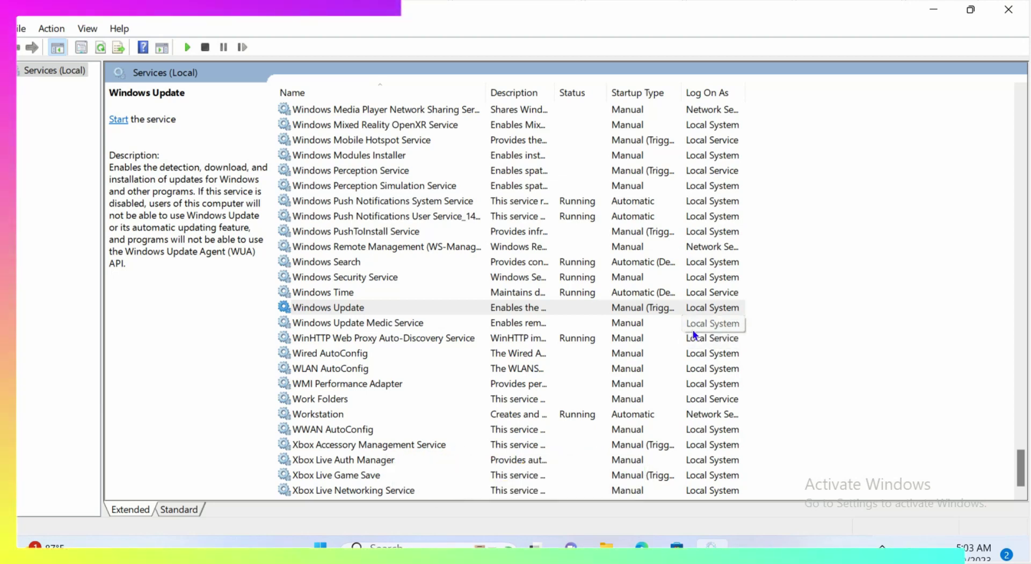
{"action": "key", "text": "super+e"}
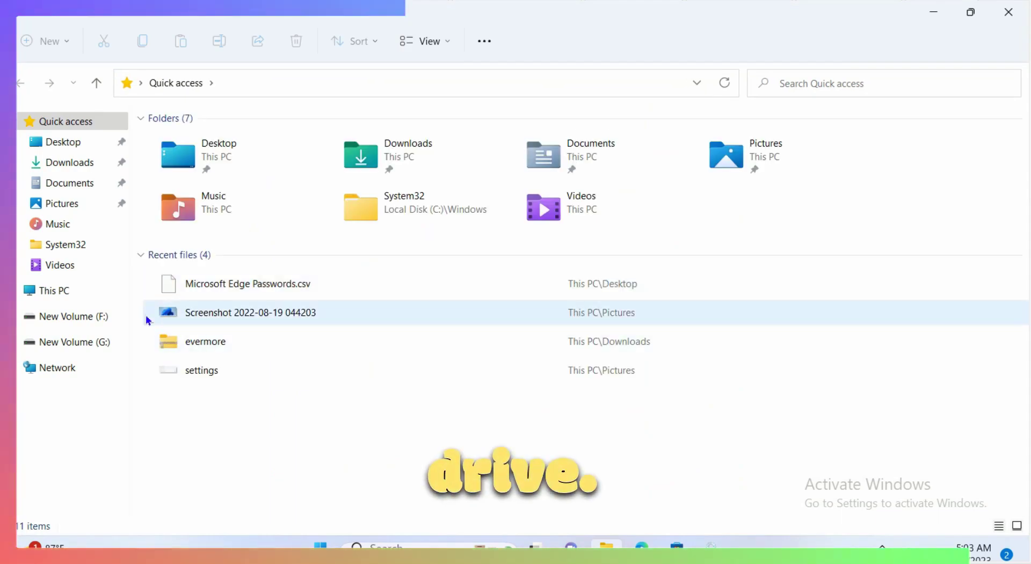
Browse This PC > Local Disk (C:) > Windows > SoftwareDistribution > Download, showing its 21 cached items.
{"action": "left_click", "coordinate": [59, 291]}
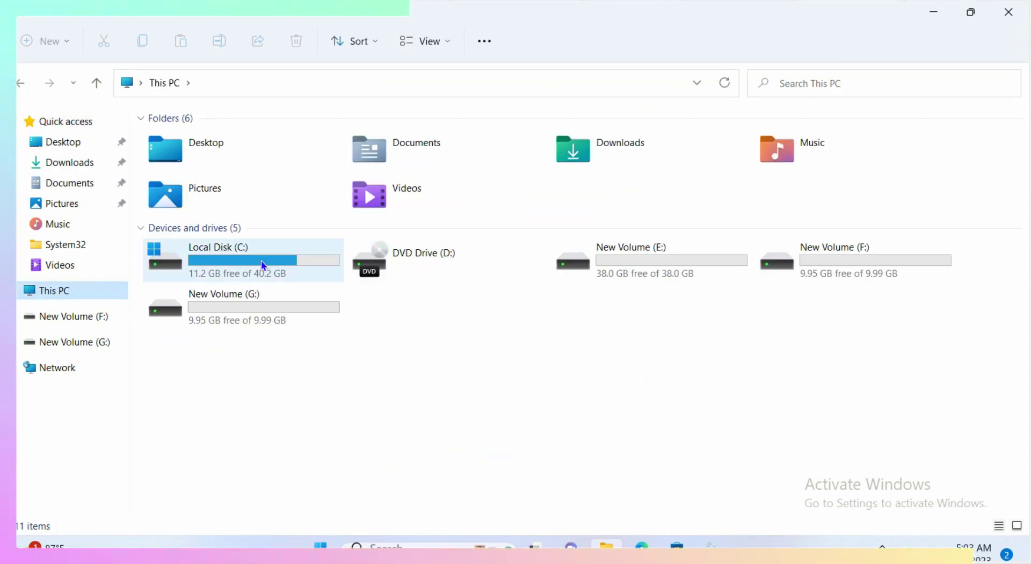
{"action": "double_click", "coordinate": [262, 265]}
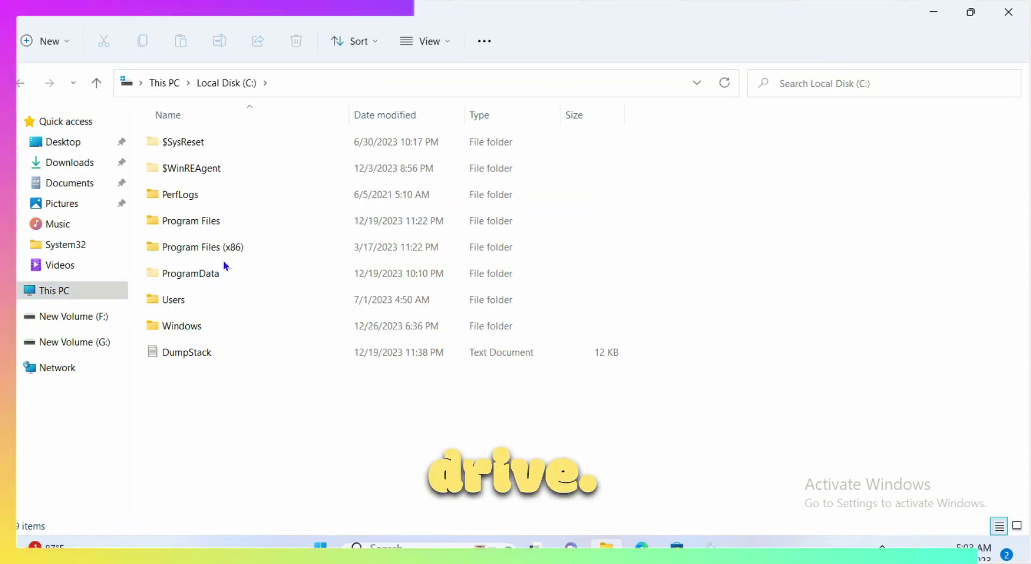
{"action": "double_click", "coordinate": [183, 325]}
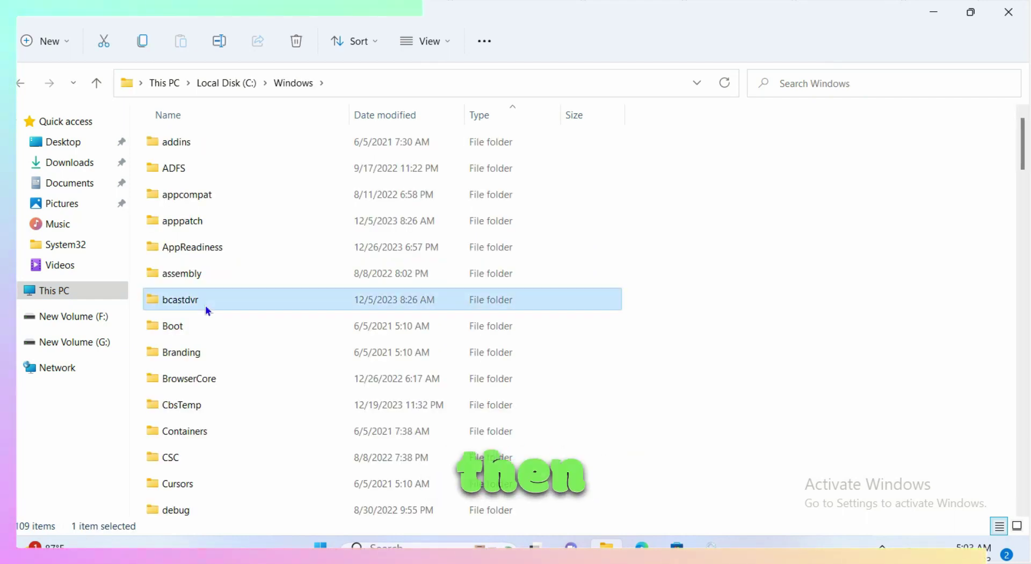
{"action": "key", "text": "s"}
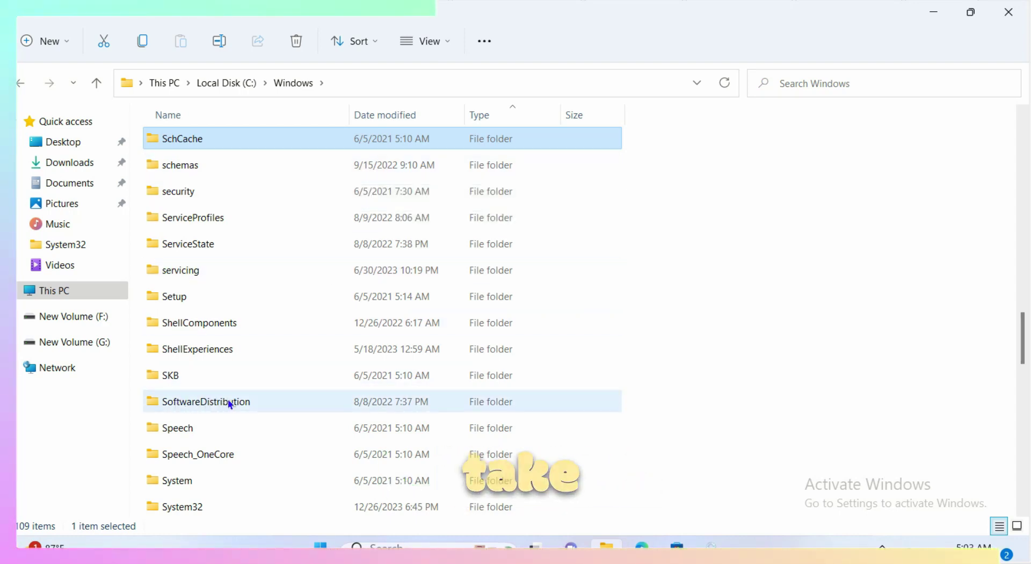
{"action": "left_click", "coordinate": [264, 403]}
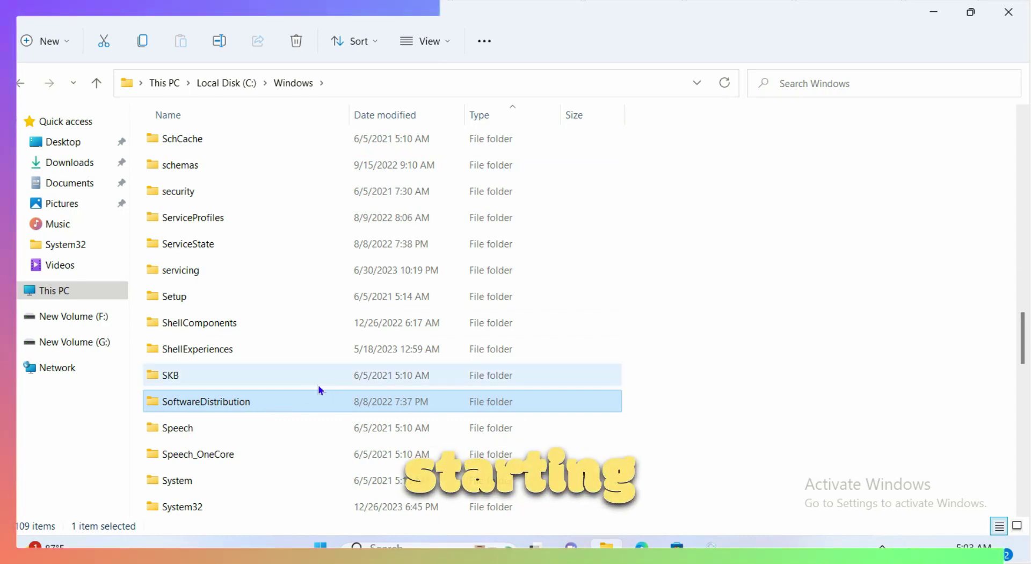
{"action": "double_click", "coordinate": [246, 411]}
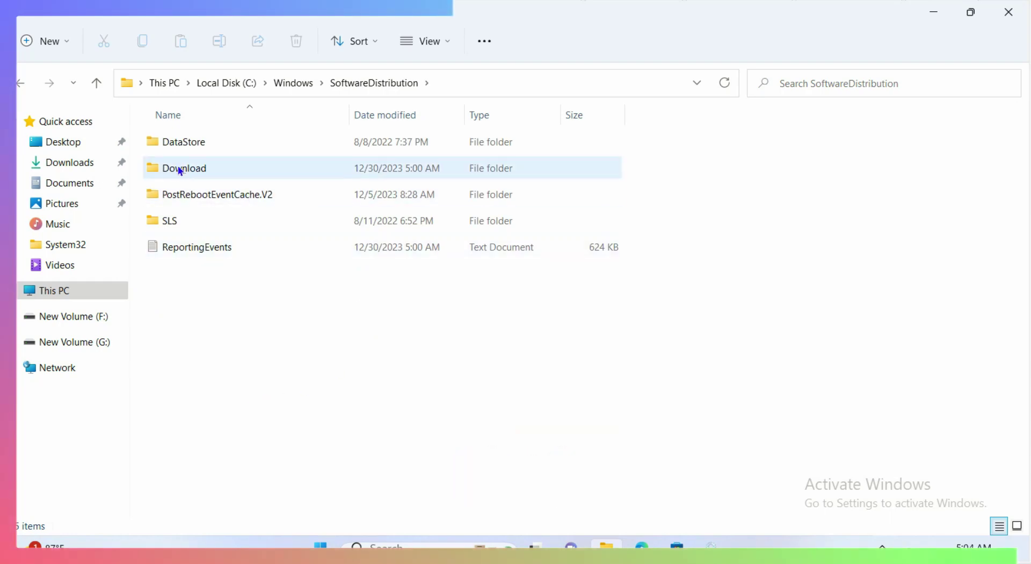
{"action": "double_click", "coordinate": [192, 168]}
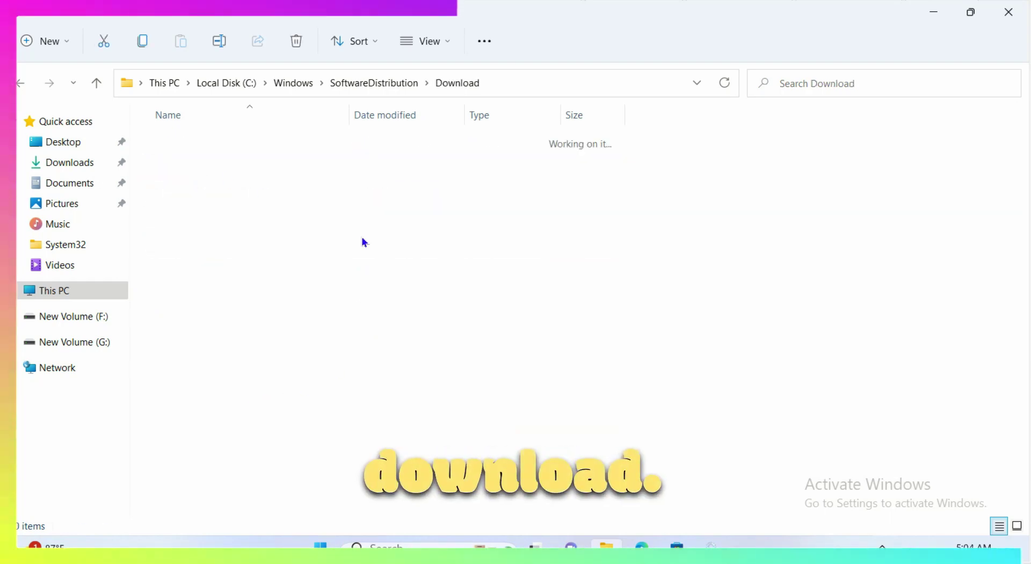
{"action": "scroll", "coordinate": [392, 289], "scroll_direction": "down", "scroll_amount": 3}
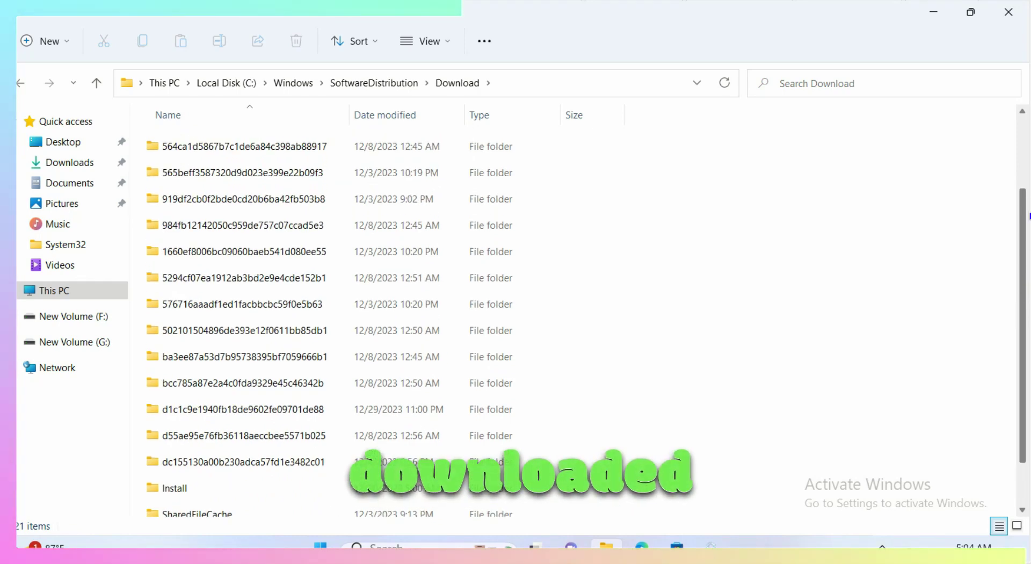
{"action": "scroll", "coordinate": [1022, 241], "scroll_direction": "up", "scroll_amount": 3}
{"action": "scroll", "coordinate": [1008, 310], "scroll_direction": "down", "scroll_amount": 3}
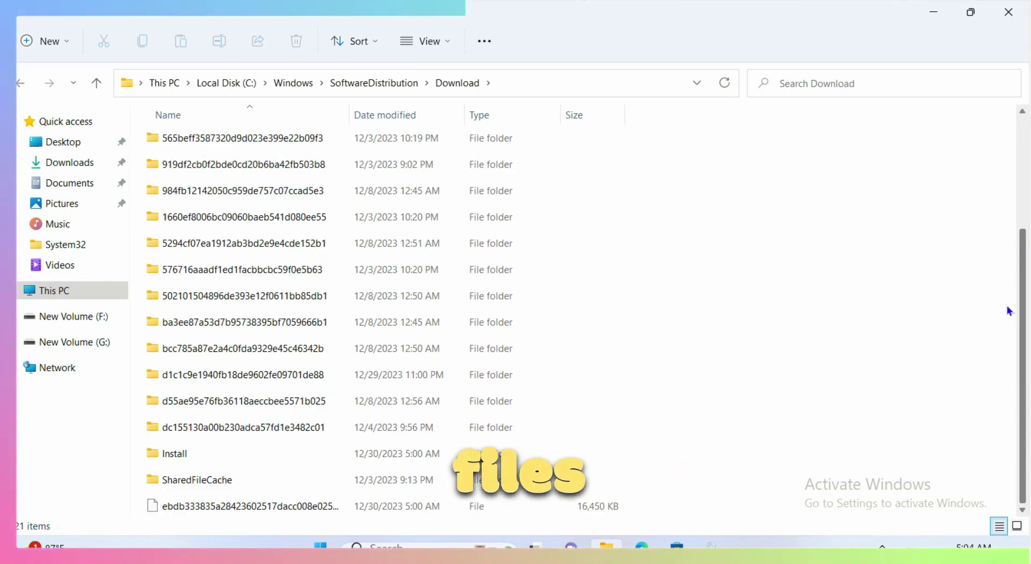
{"action": "scroll", "coordinate": [1007, 168], "scroll_direction": "up", "scroll_amount": 3}
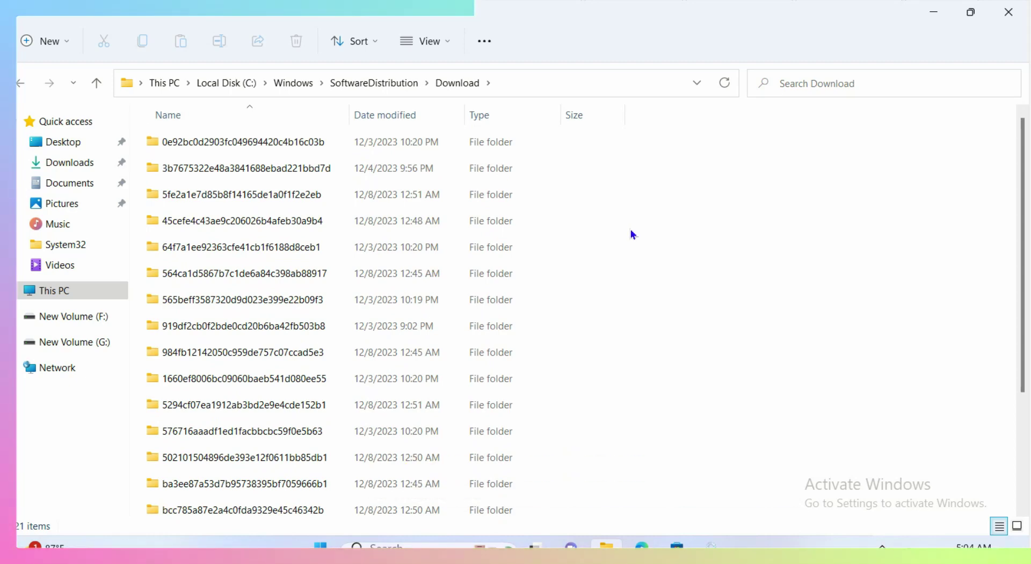
Permanently delete all 21 cached update items, granting administrator permission for every item.
{"action": "key", "text": "ctrl+a"}
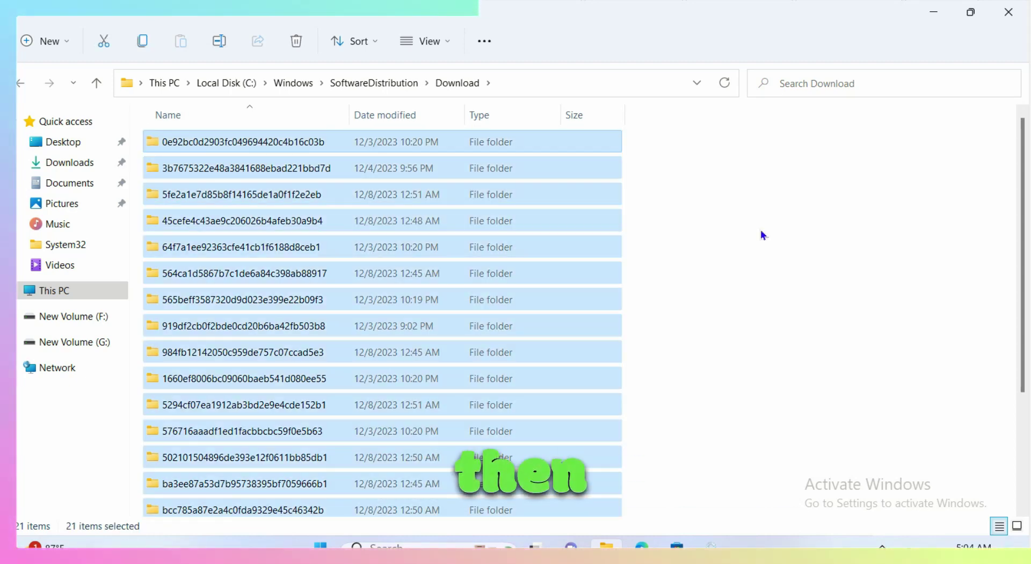
{"action": "key", "text": "shift+Delete"}
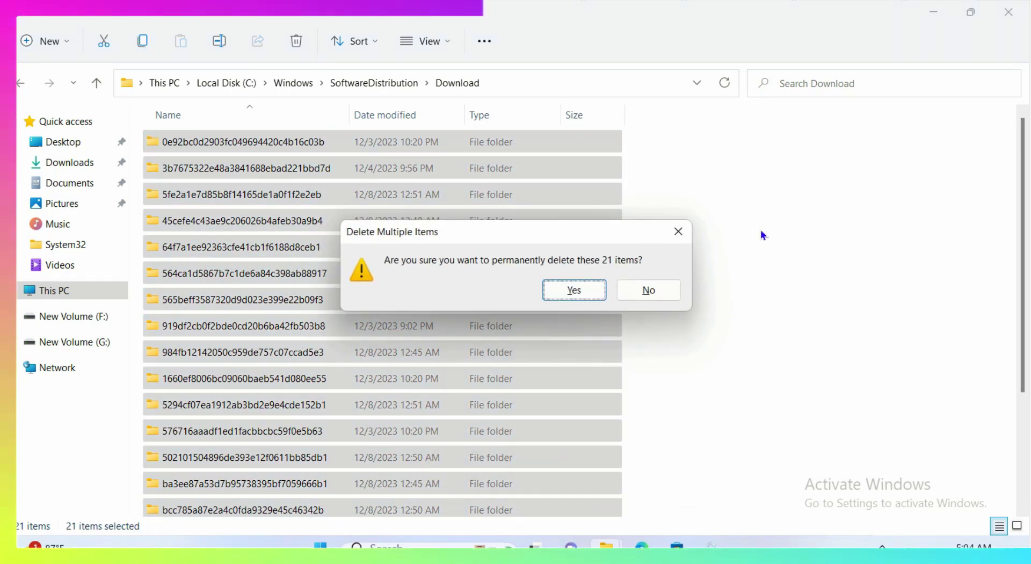
{"action": "key", "text": "Return"}
{"action": "left_click", "coordinate": [491, 233]}
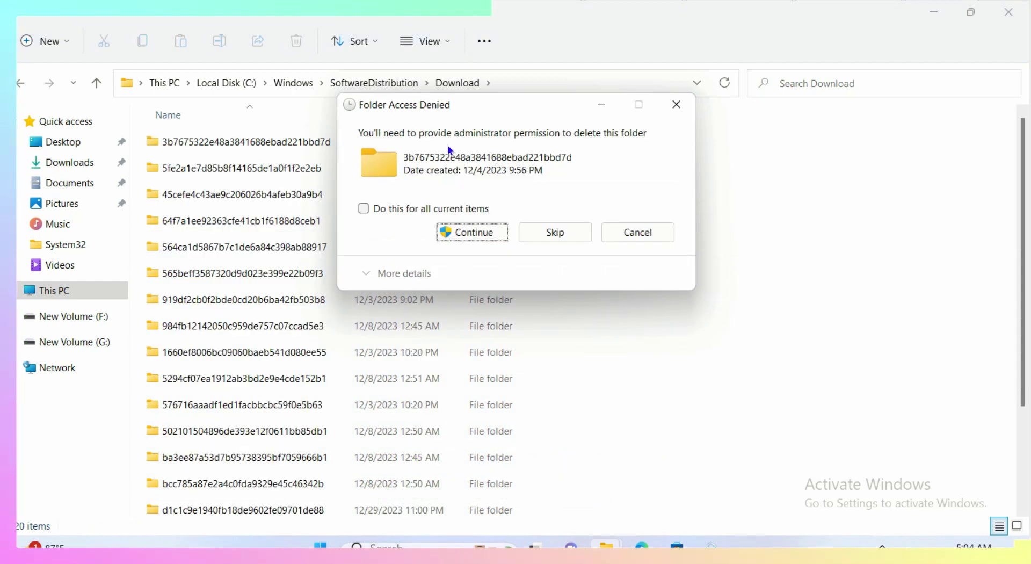
{"action": "left_click", "coordinate": [365, 211]}
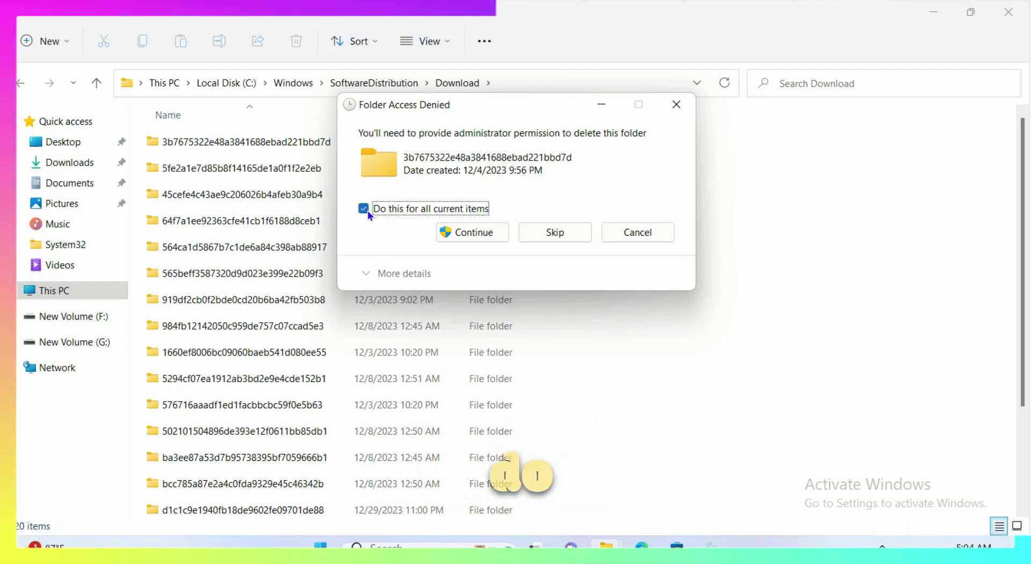
{"action": "left_click", "coordinate": [475, 236]}
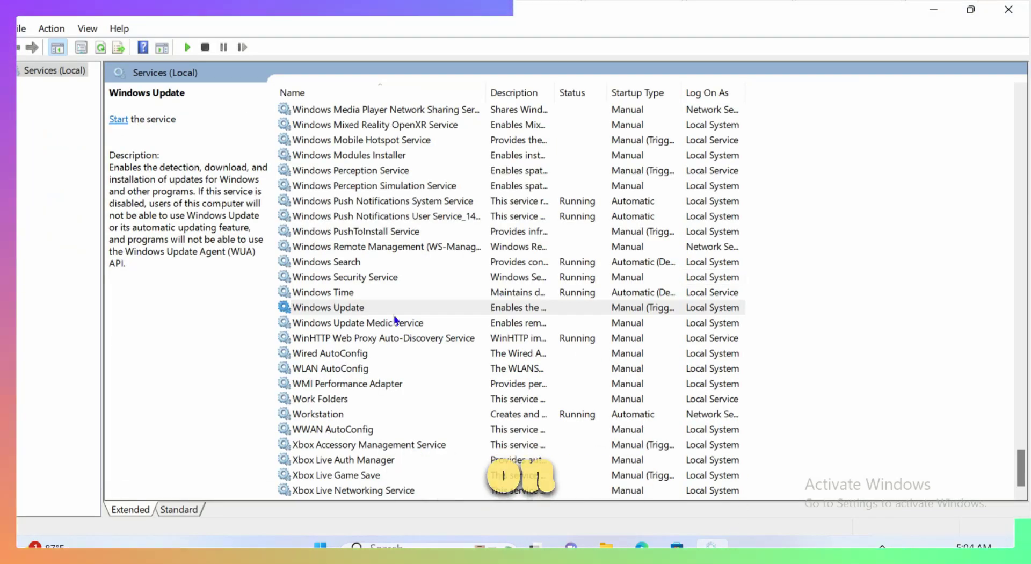
Start the Windows Update service, then close the Services window.
{"action": "left_click", "coordinate": [373, 310]}
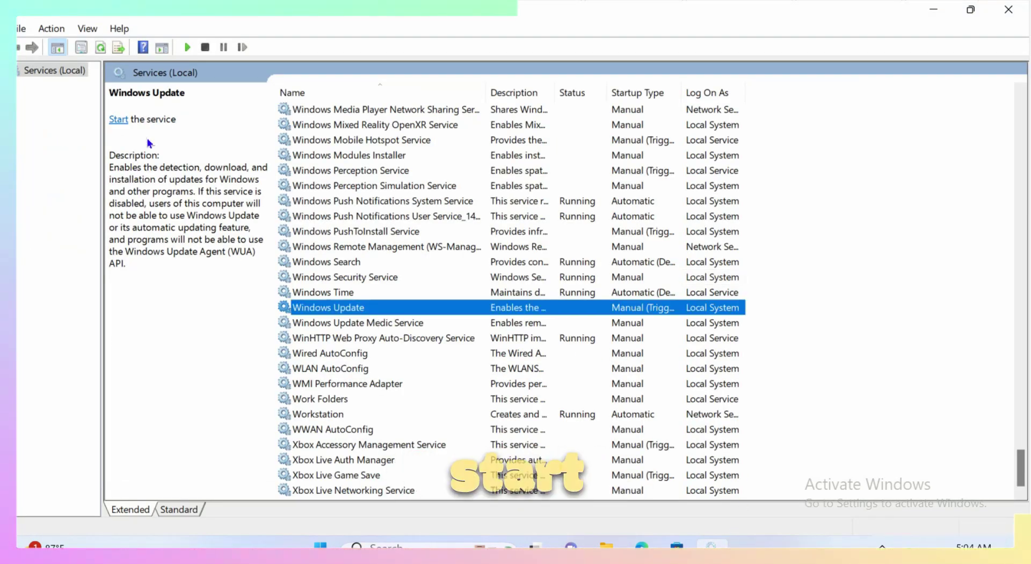
{"action": "left_click", "coordinate": [117, 121]}
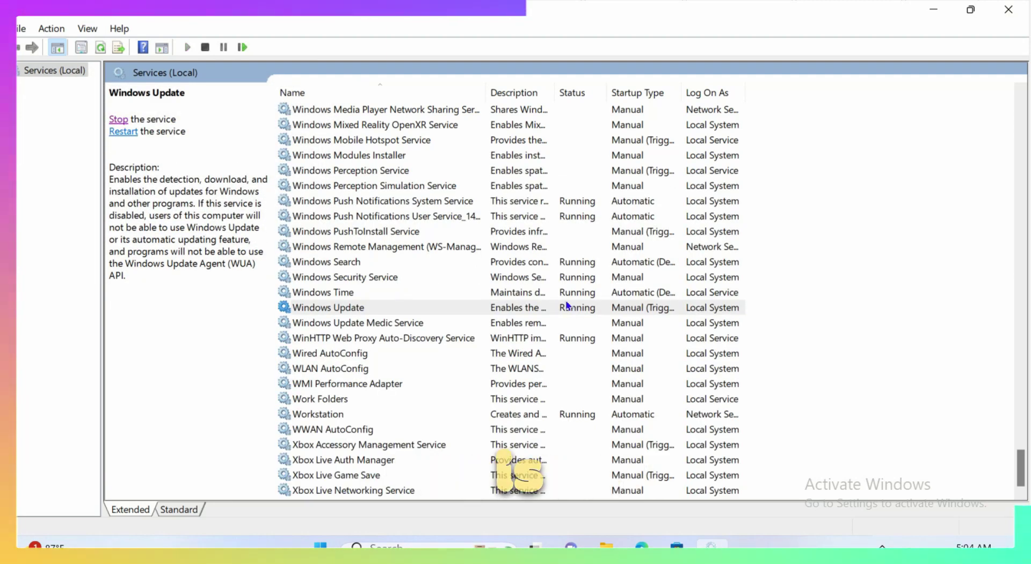
{"action": "left_click", "coordinate": [1012, 20]}
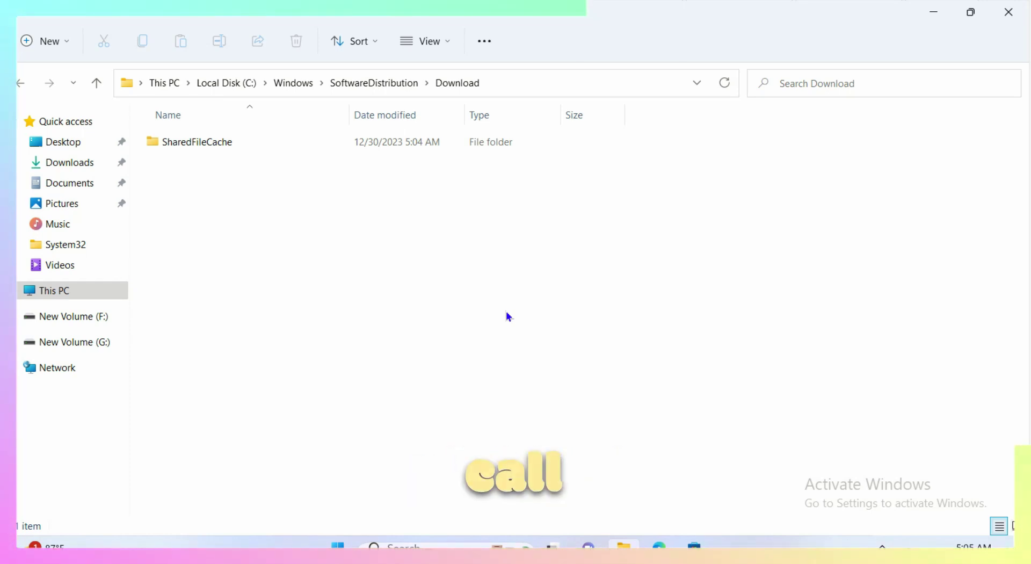
Launch Registry Editor via regedit and collapse SYSTEM to focus on HKEY_LOCAL_MACHINE.
{"action": "key", "text": "super+r"}
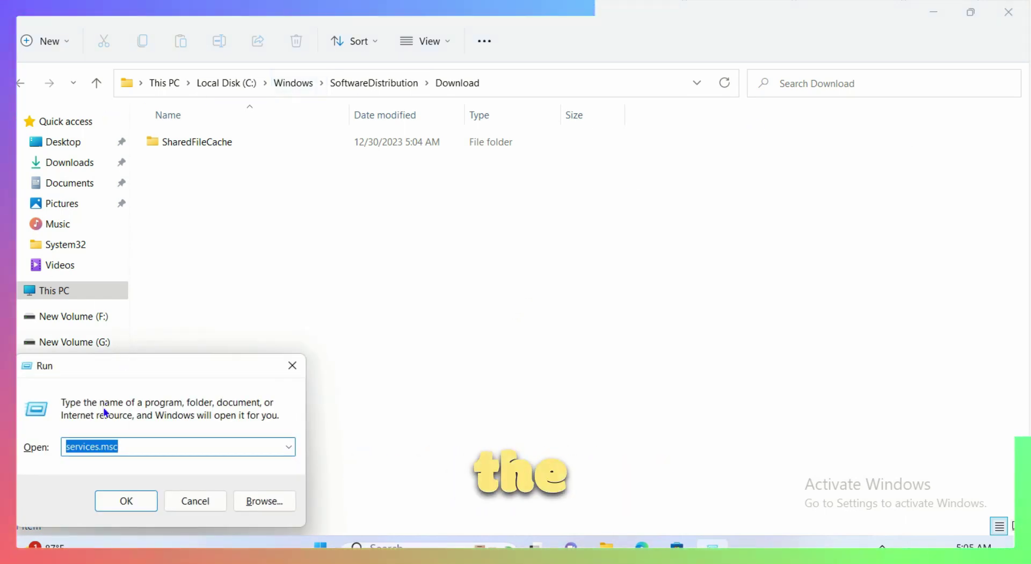
{"action": "type", "text": "regedi"}
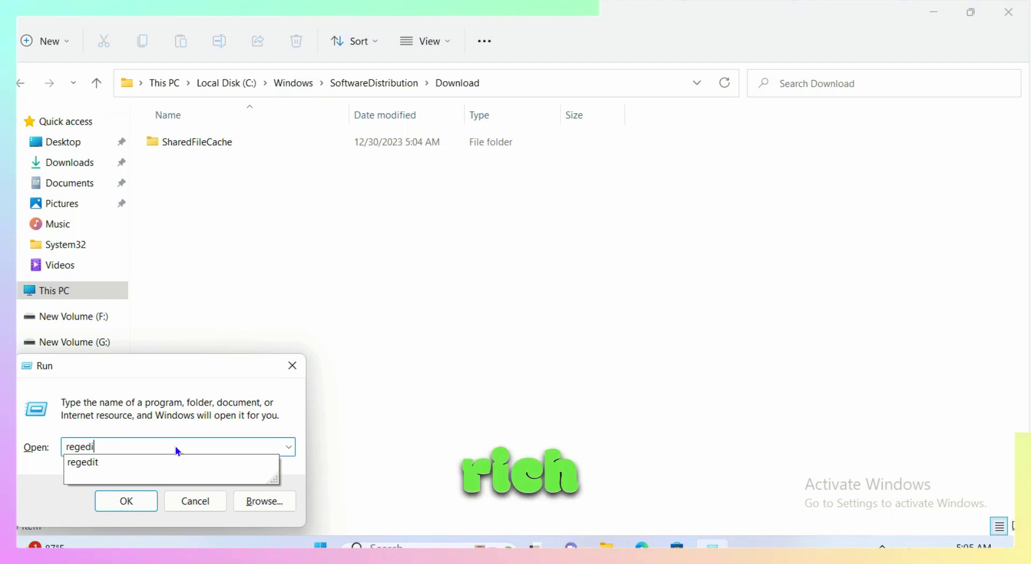
{"action": "type", "text": "t"}
{"action": "key", "text": "Return"}
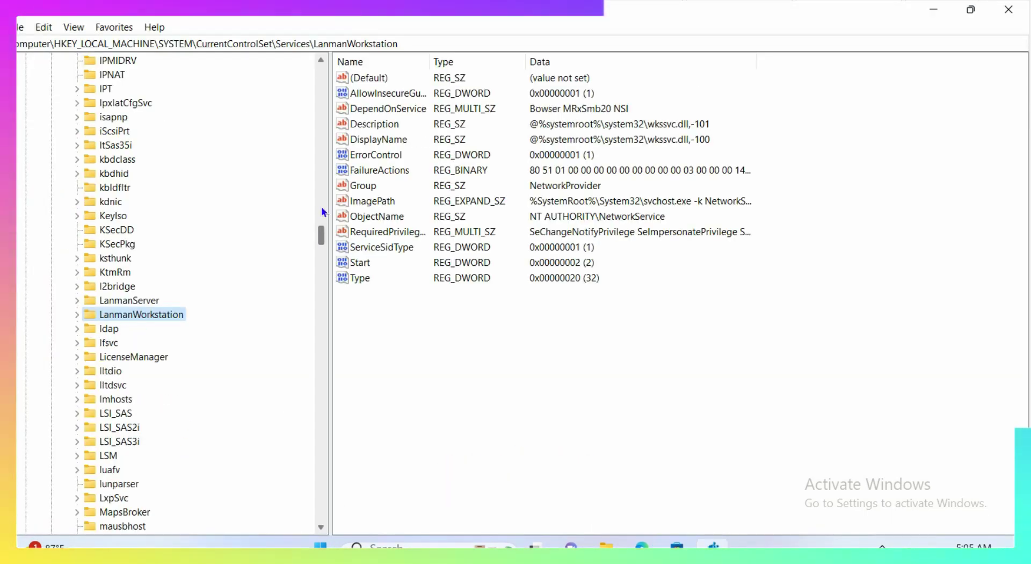
{"action": "left_click_drag", "start_coordinate": [322, 209], "coordinate": [324, 67]}
{"action": "left_click", "coordinate": [40, 188]}
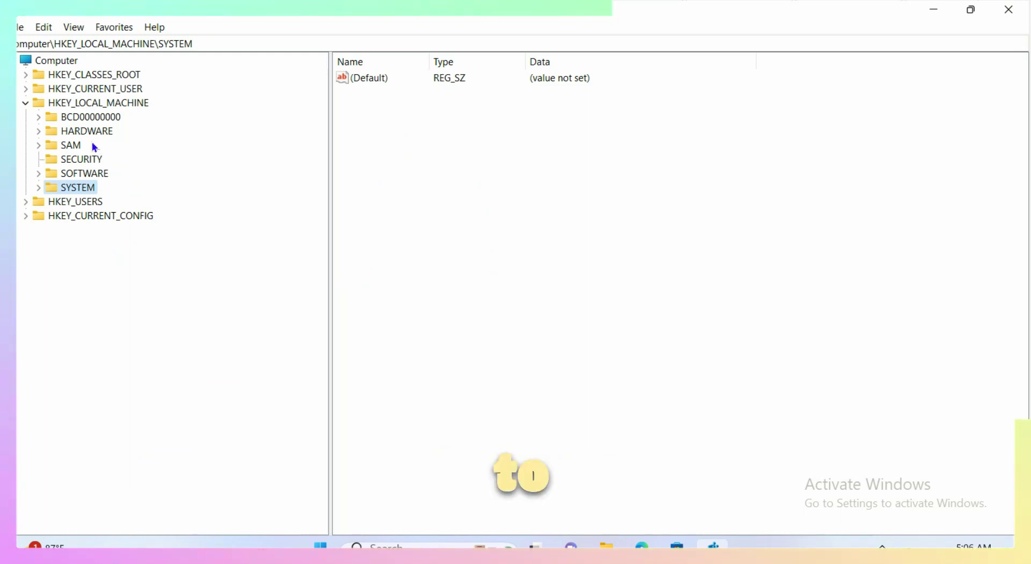
{"action": "left_click", "coordinate": [124, 106]}
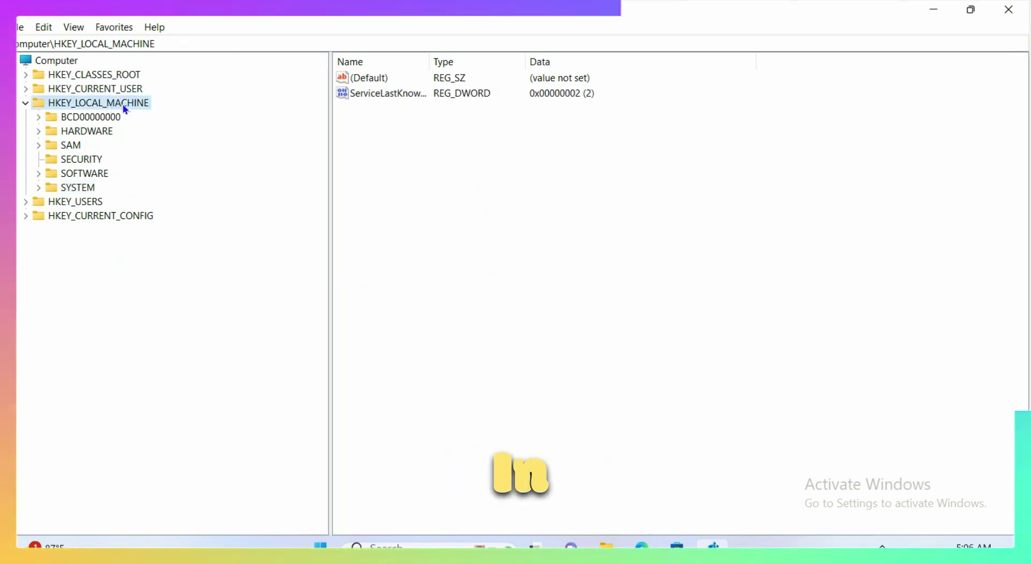
Expand HKEY_LOCAL_MACHINE\SOFTWARE and its Microsoft subkey.
{"action": "left_click", "coordinate": [100, 174]}
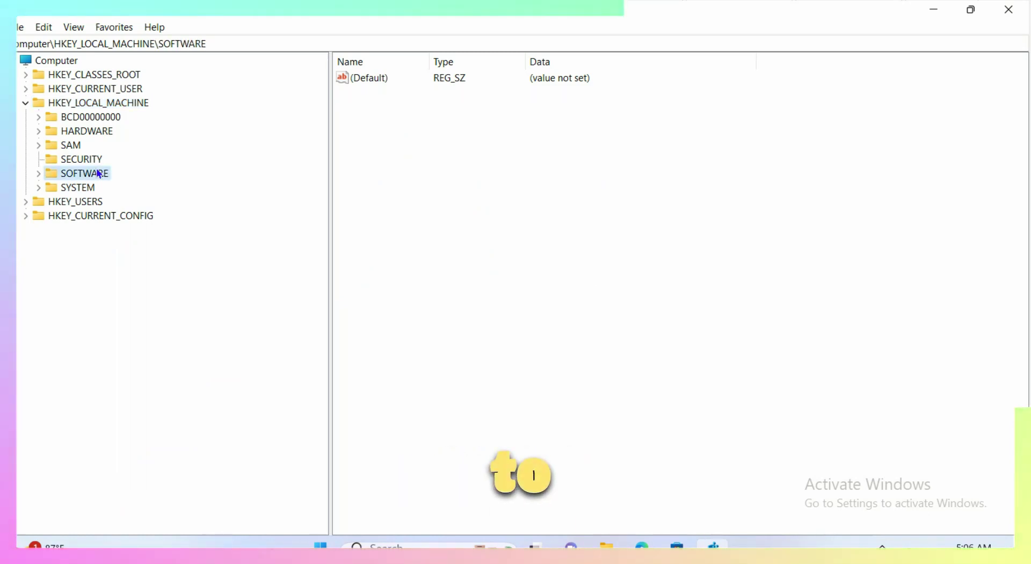
{"action": "left_click", "coordinate": [38, 175]}
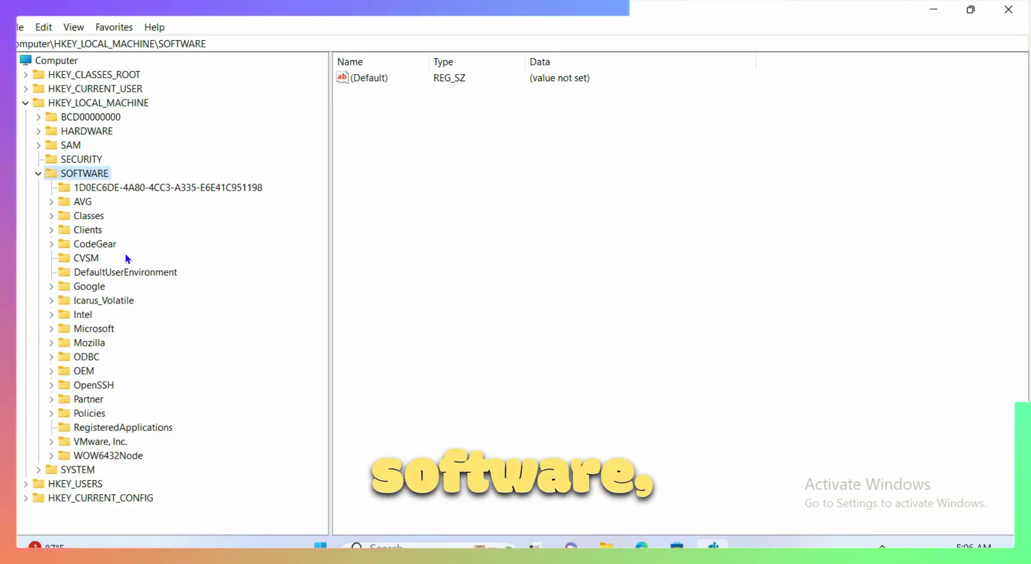
{"action": "left_click", "coordinate": [75, 330]}
{"action": "left_click", "coordinate": [52, 328]}
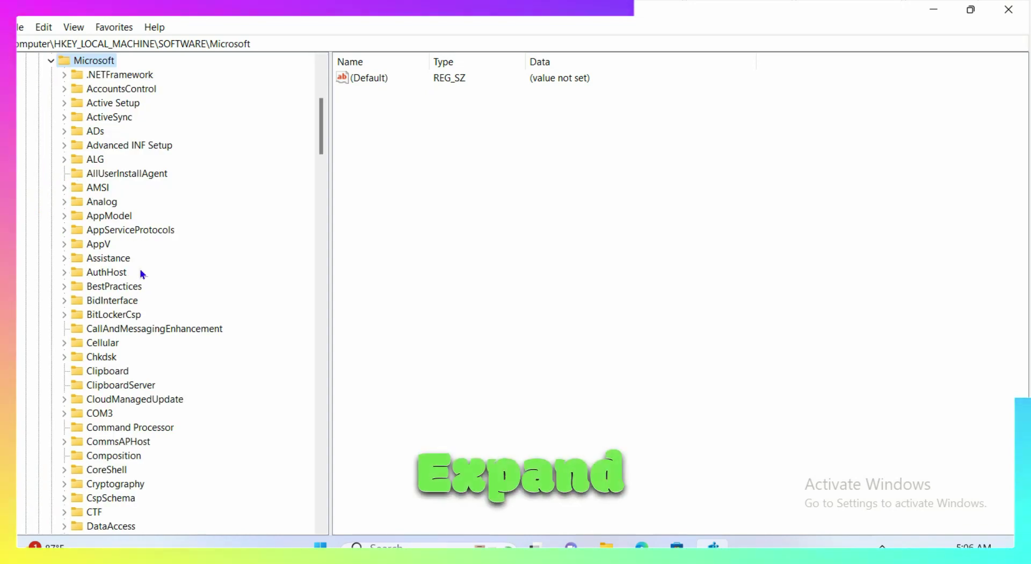
{"action": "scroll", "coordinate": [321, 149], "scroll_direction": "down", "scroll_amount": 3}
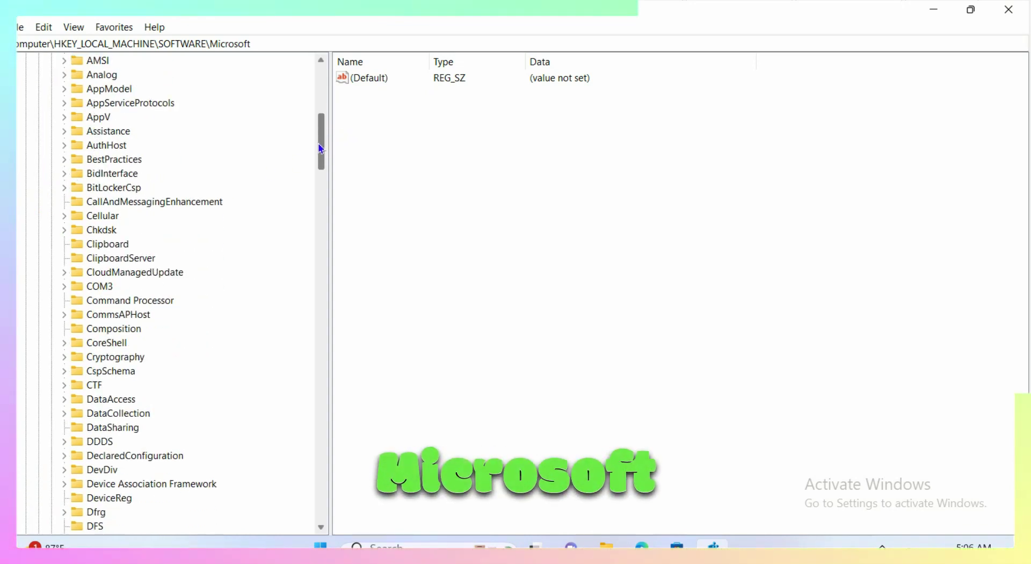
{"action": "left_click_drag", "start_coordinate": [319, 147], "coordinate": [292, 458]}
Expand Windows > CurrentVersion > Policies to reveal Explorer and System subkeys.
{"action": "left_click", "coordinate": [63, 159]}
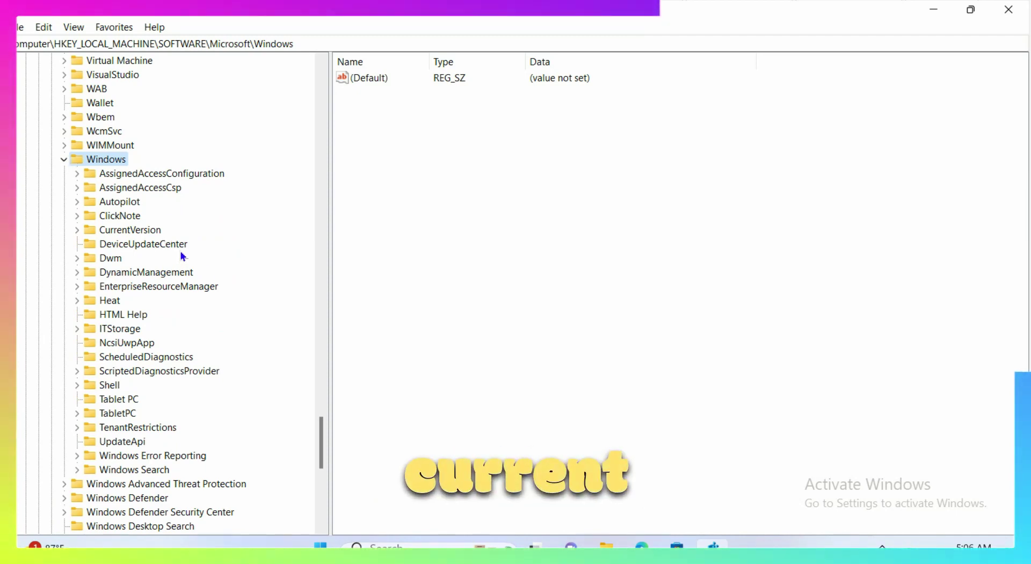
{"action": "left_click", "coordinate": [119, 231]}
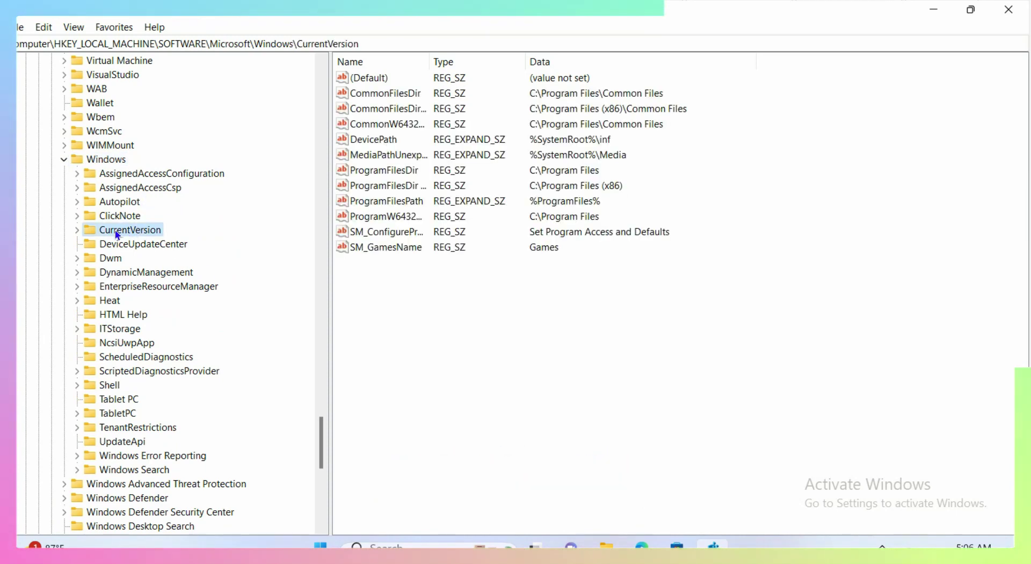
{"action": "left_click", "coordinate": [77, 230]}
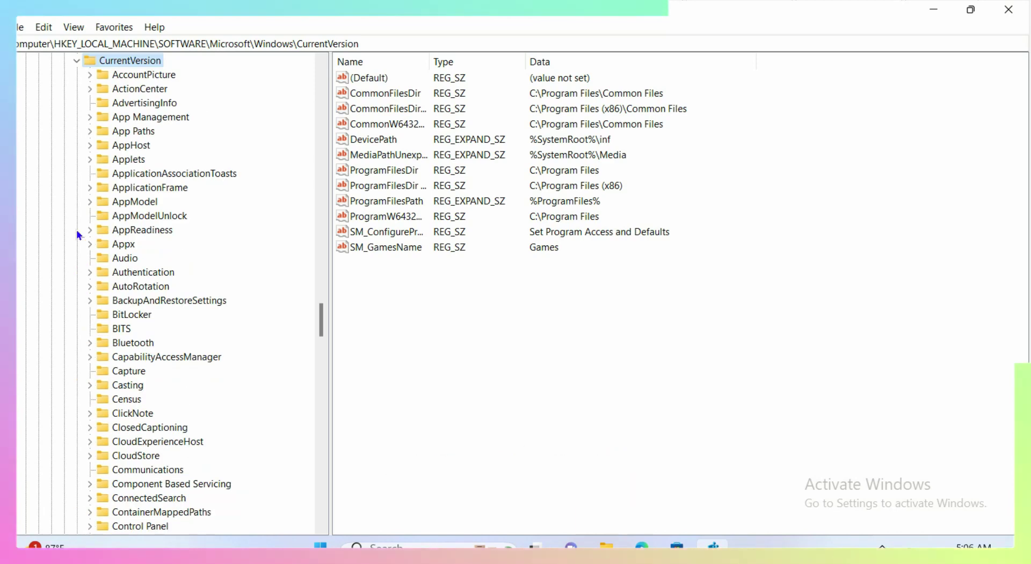
{"action": "left_click_drag", "start_coordinate": [317, 330], "coordinate": [307, 397]}
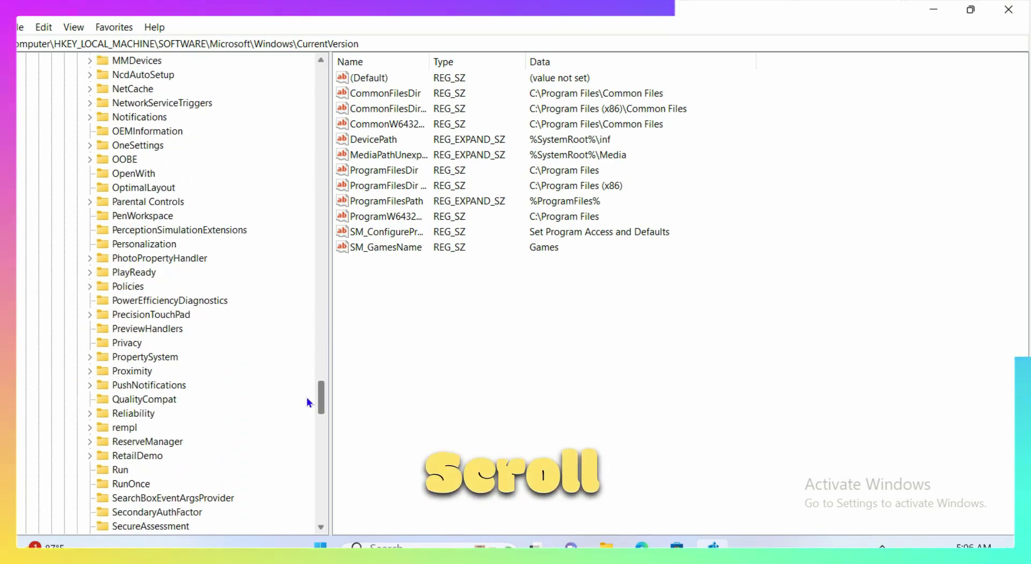
{"action": "left_click", "coordinate": [125, 286]}
{"action": "left_click", "coordinate": [90, 287]}
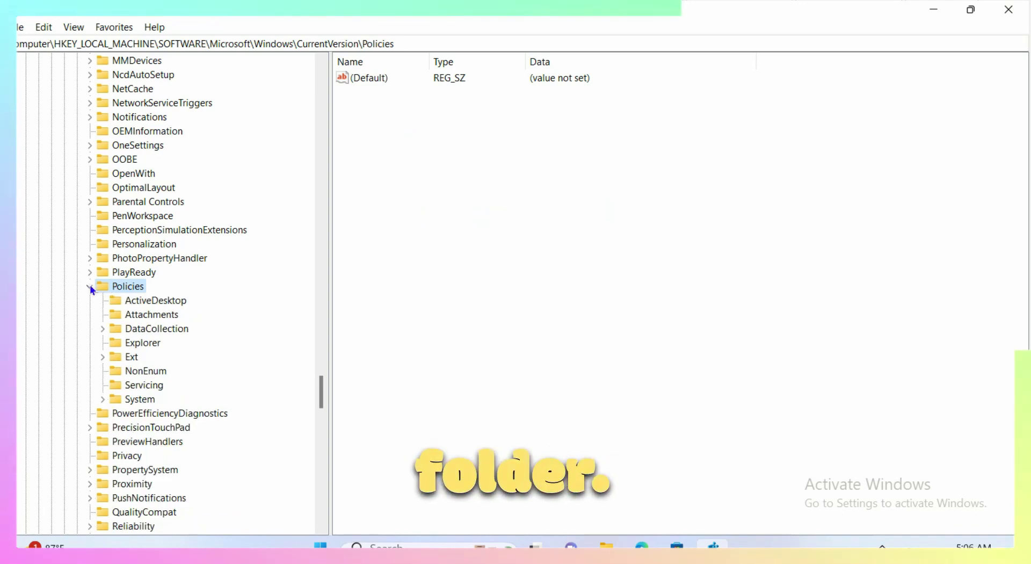
Create a new DWORD (32-bit) value, New Value #1, in the Policies\System key.
{"action": "double_click", "coordinate": [134, 399]}
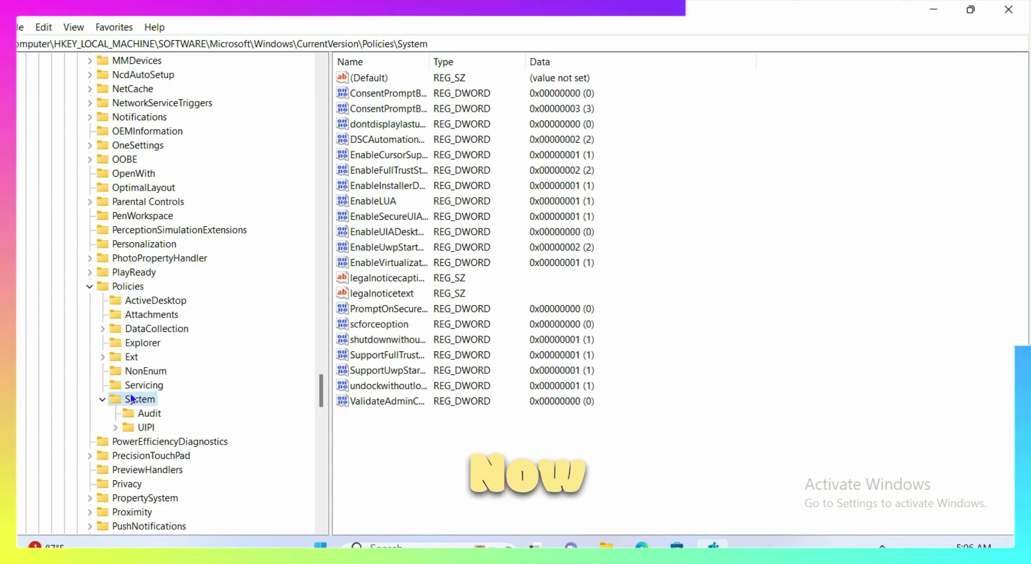
{"action": "right_click", "coordinate": [468, 445]}
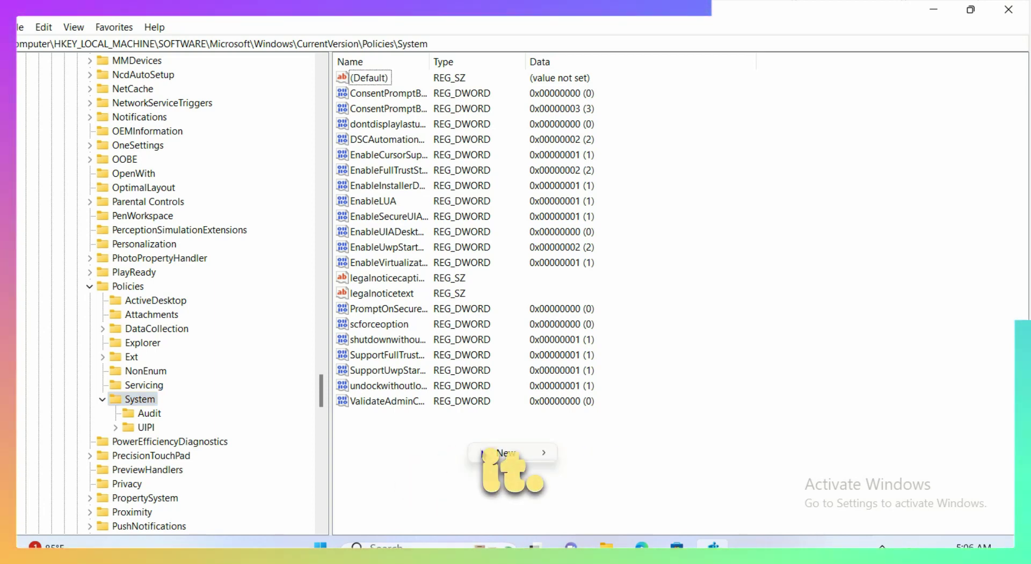
{"action": "mouse_move", "coordinate": [505, 453]}
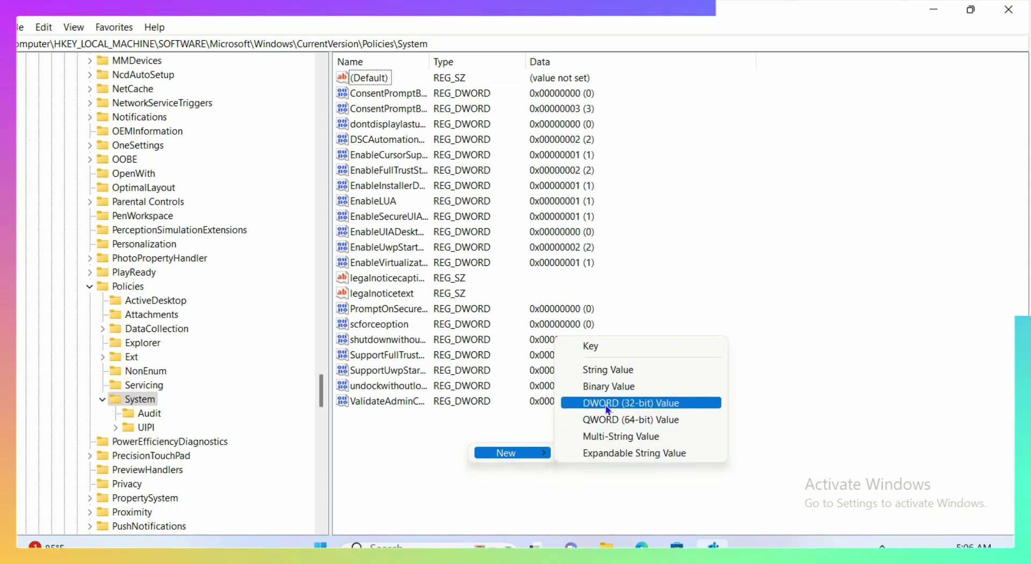
{"action": "left_click", "coordinate": [672, 406]}
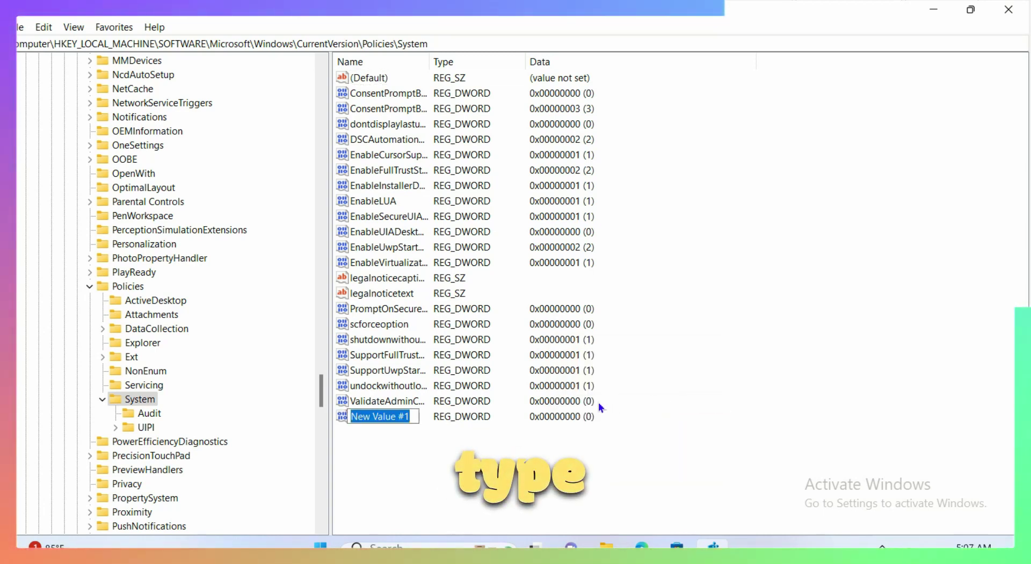
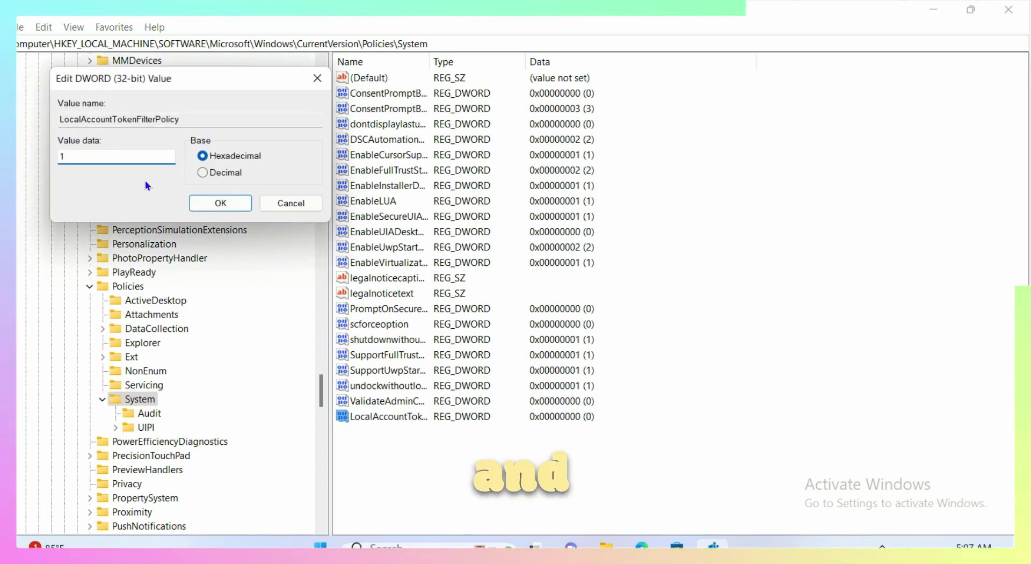
Confirm value data 1 for the LocalAccountTokenFilterPolicy DWORD.
{"action": "left_click", "coordinate": [207, 209]}
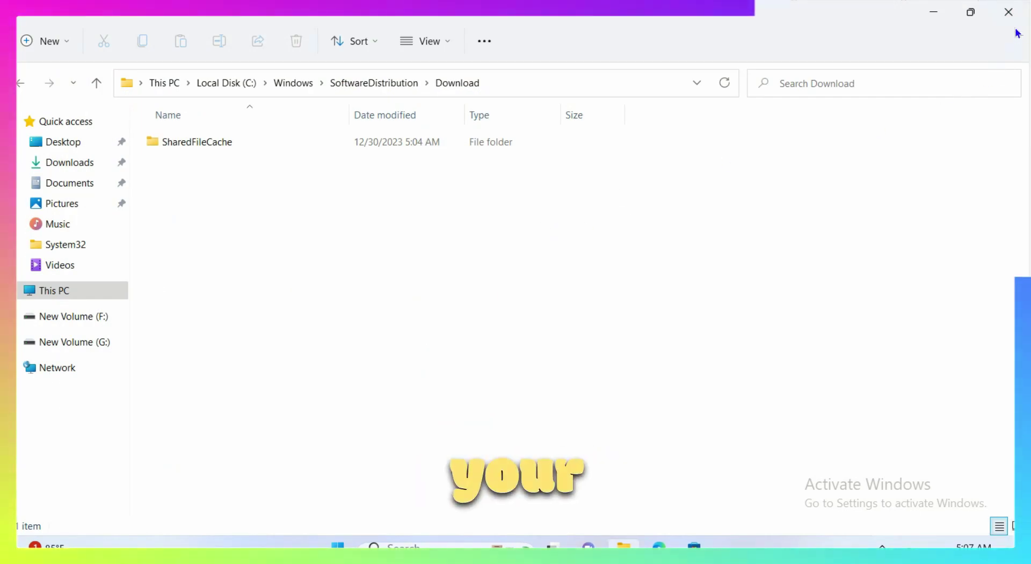
Close the SoftwareDistribution Download folder window.
{"action": "left_click", "coordinate": [1009, 11]}
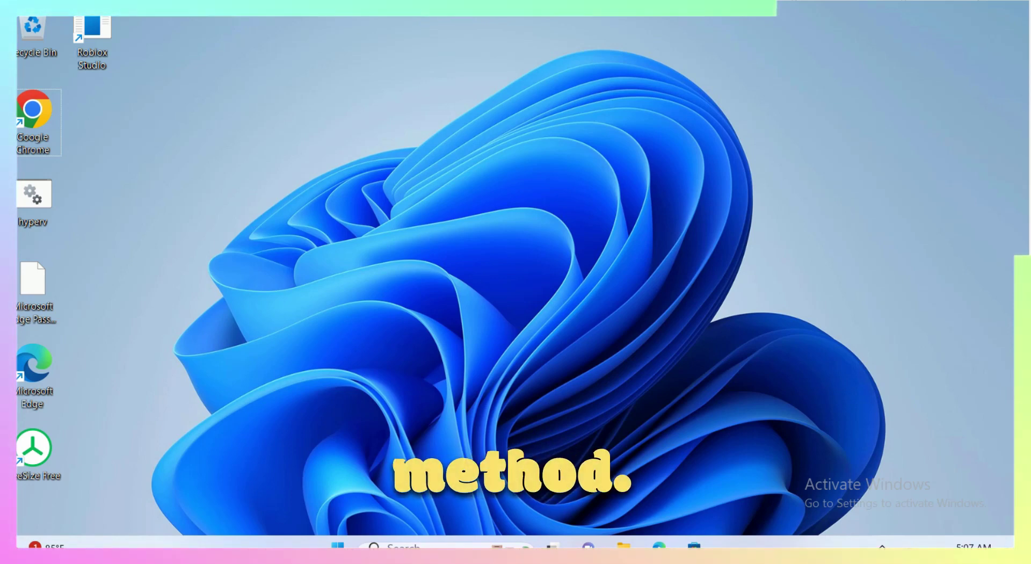
Run Check for updates on the Windows Update page of Settings.
{"action": "key", "text": "super+x"}
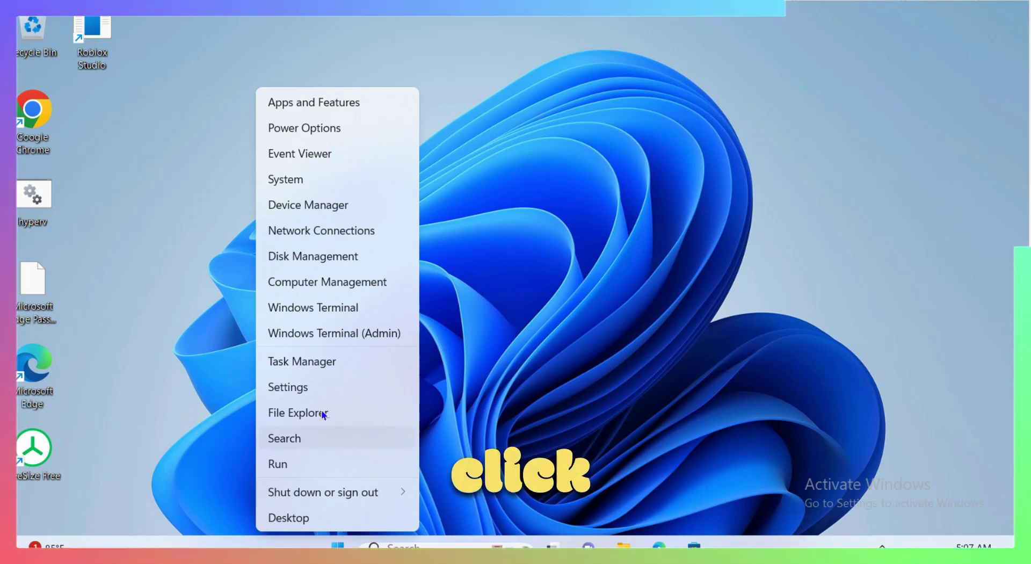
{"action": "left_click", "coordinate": [321, 389]}
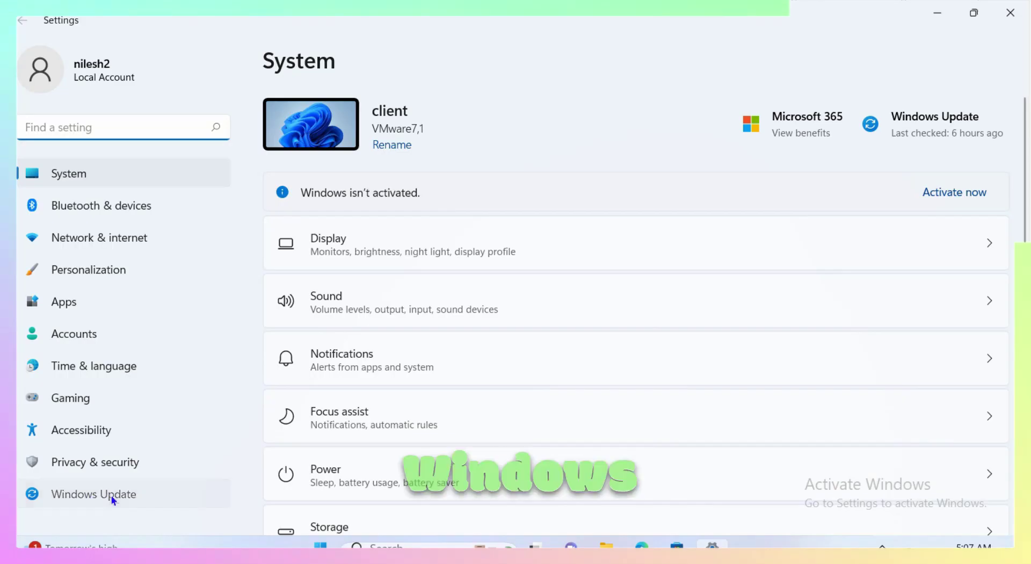
{"action": "left_click", "coordinate": [111, 495]}
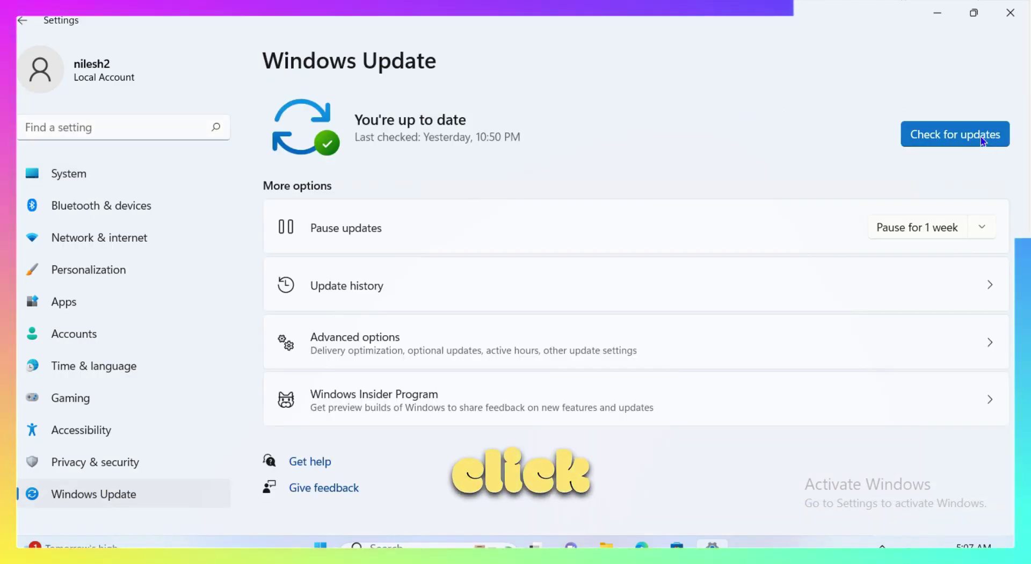
{"action": "left_click", "coordinate": [957, 135]}
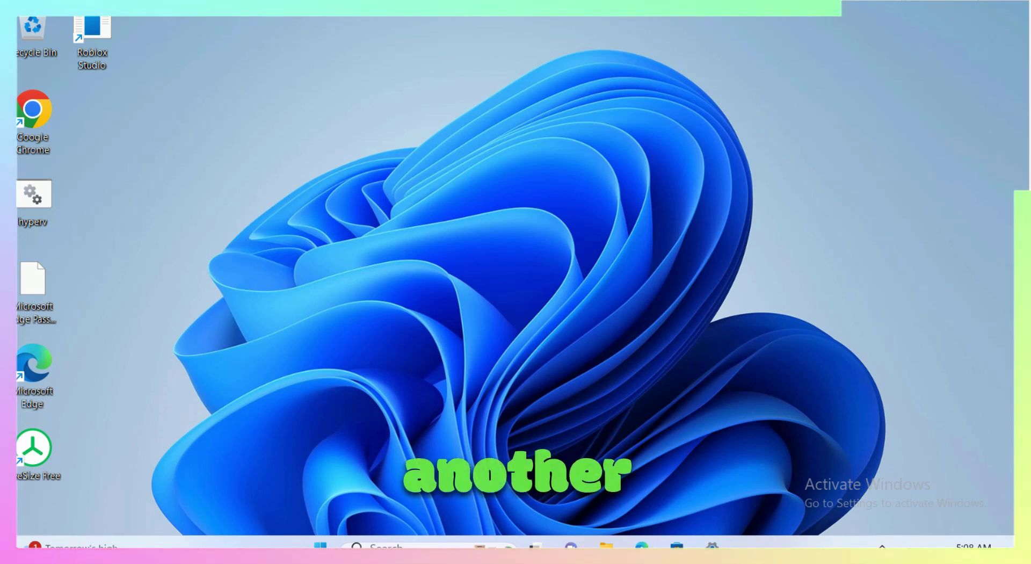
Search Start for cmd and run Command Prompt as administrator.
{"action": "key", "text": "super+r"}
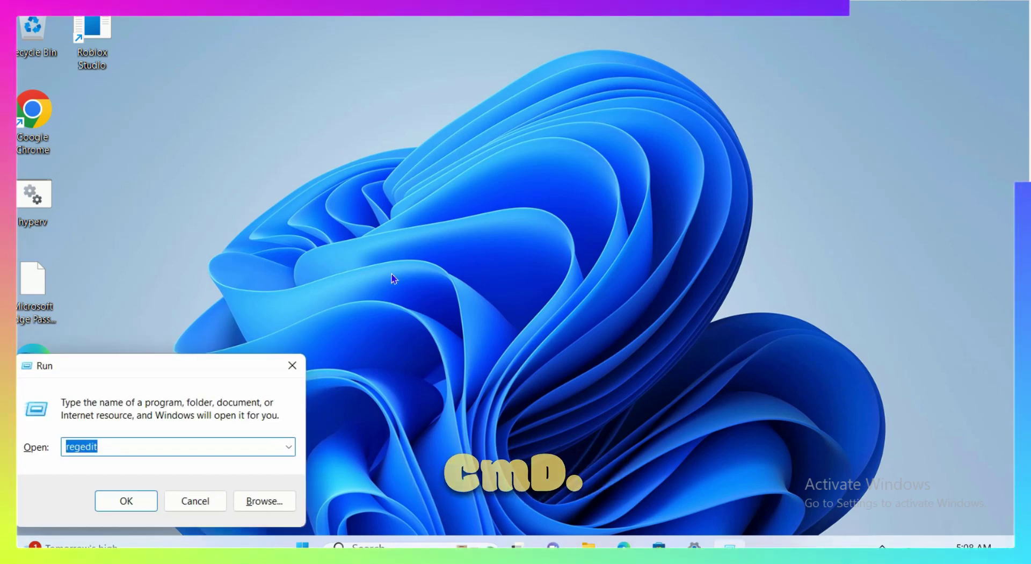
{"action": "key", "text": "Escape"}
{"action": "key", "text": "super"}
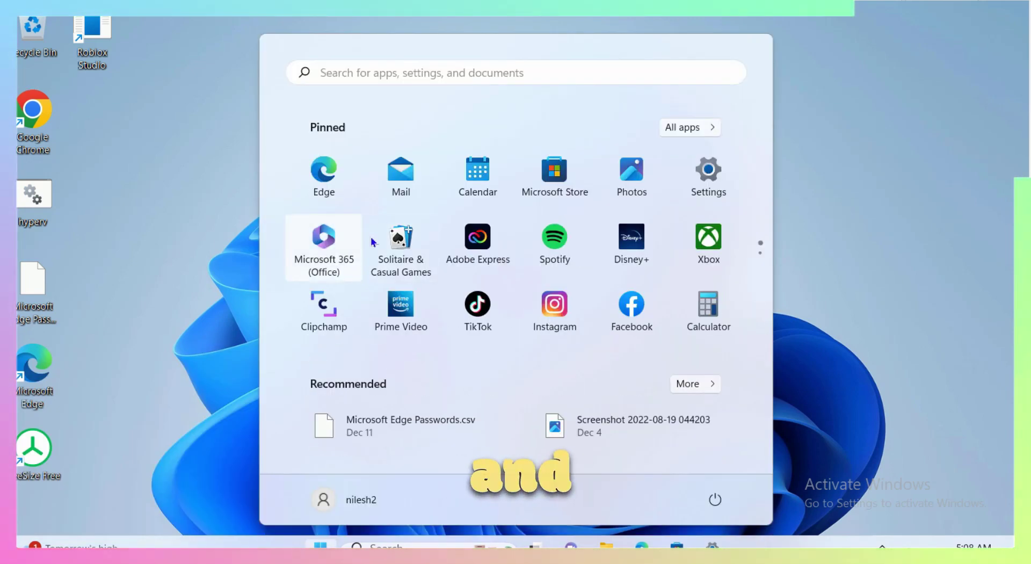
{"action": "left_click", "coordinate": [422, 79]}
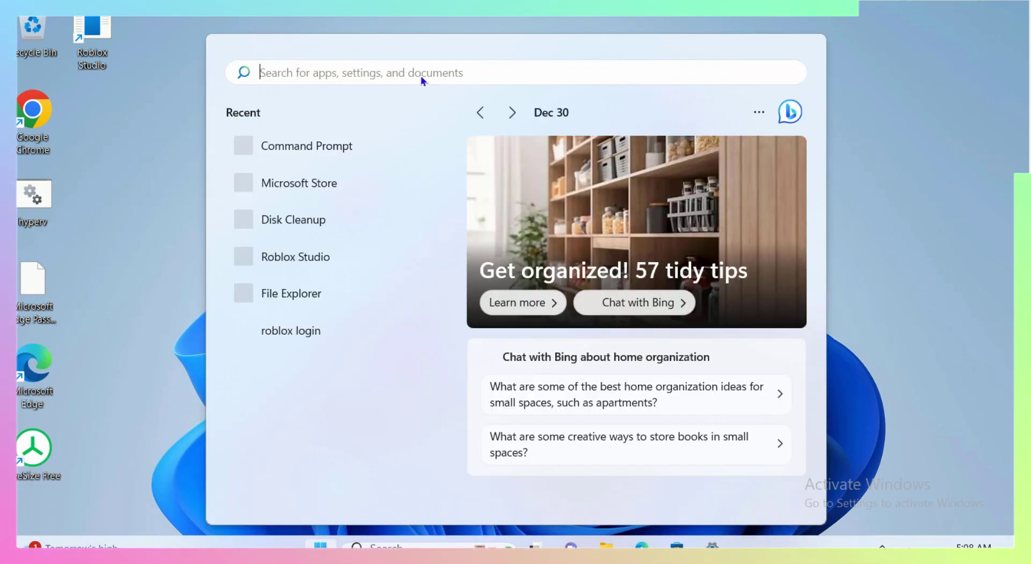
{"action": "type", "text": "cmd"}
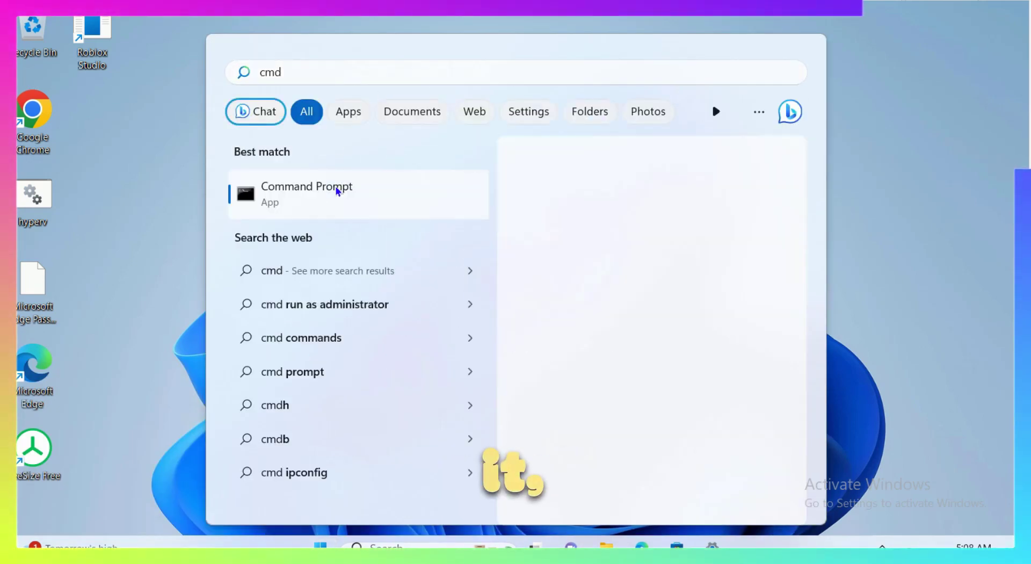
{"action": "right_click", "coordinate": [337, 191]}
{"action": "left_click", "coordinate": [386, 211]}
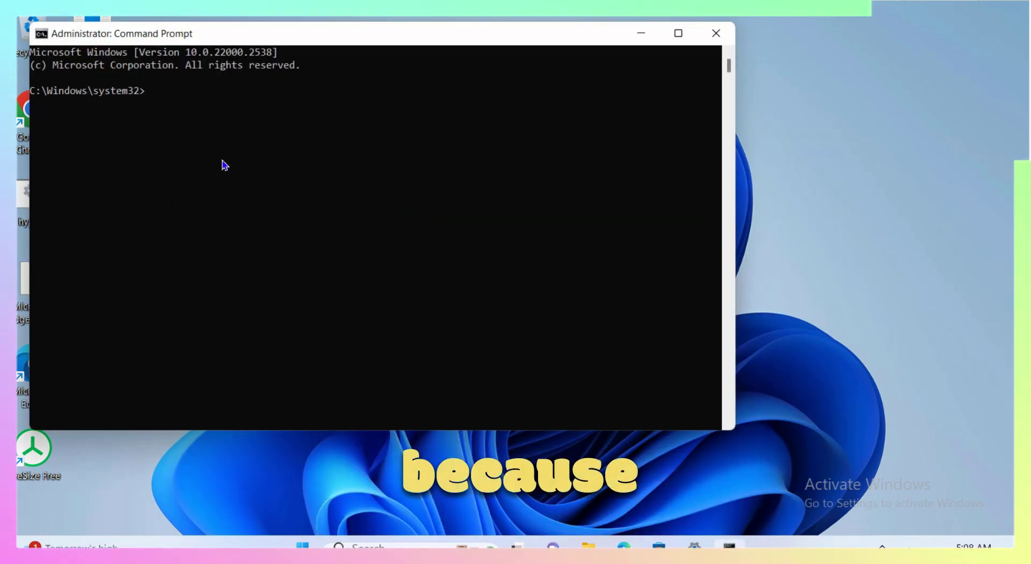
Run sfc /scannow in the elevated console, correcting the mistyped command first.
{"action": "left_click", "coordinate": [223, 161]}
{"action": "type", "text": "sfc"}
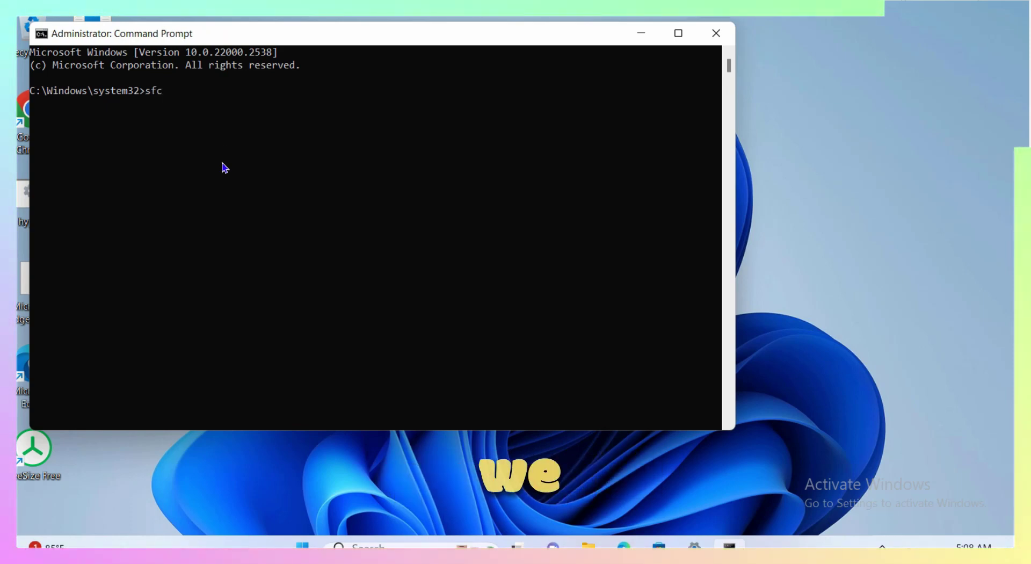
{"action": "type", "text": " /"}
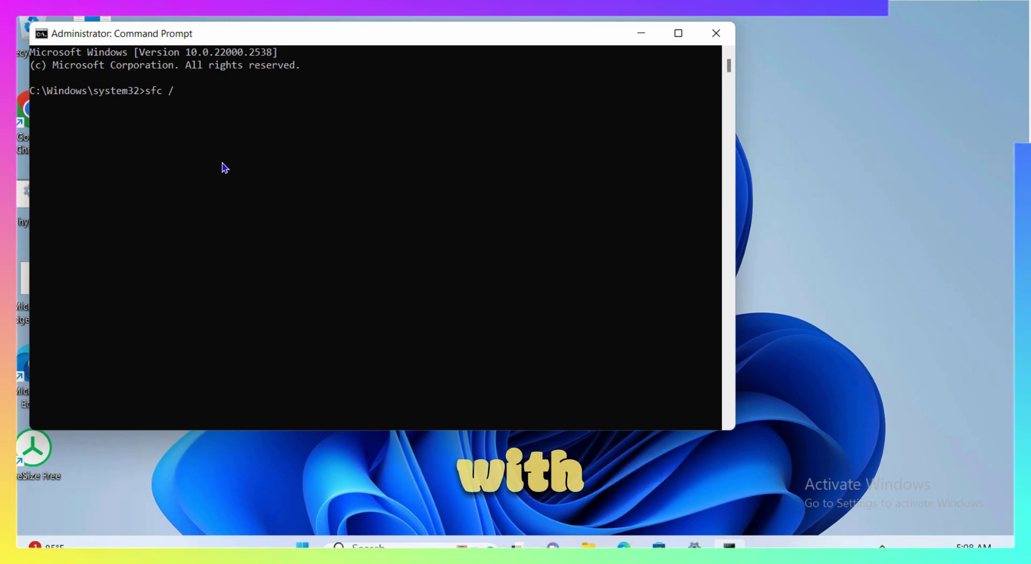
{"action": "type", "text": "scannot"}
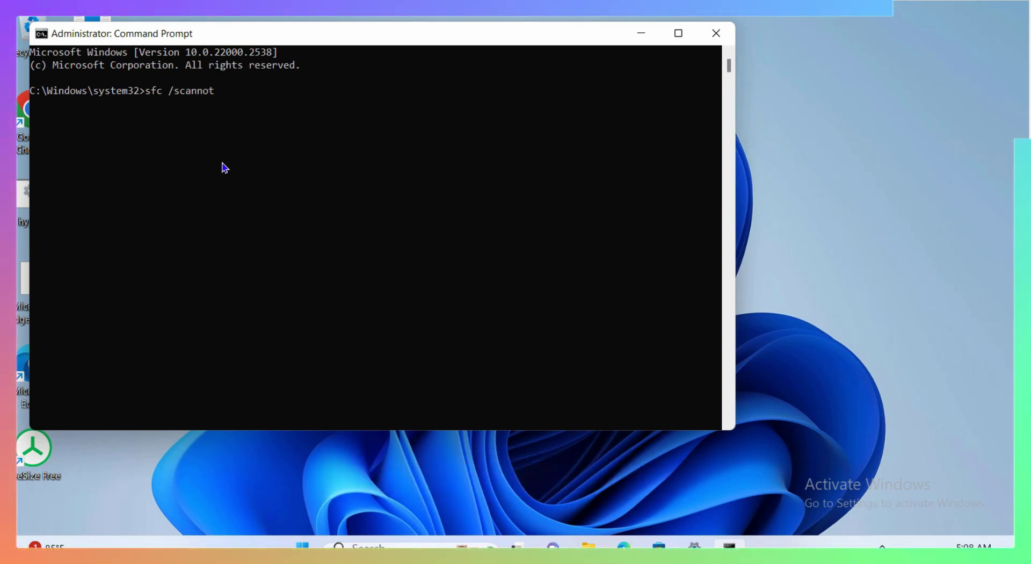
{"action": "key", "text": "BackSpace"}
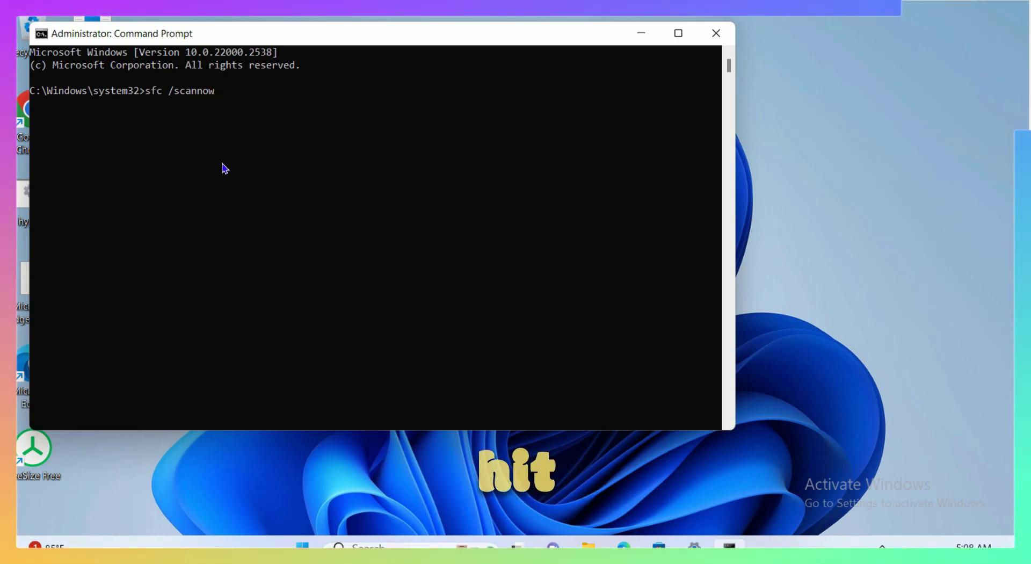
{"action": "key", "text": "Return"}
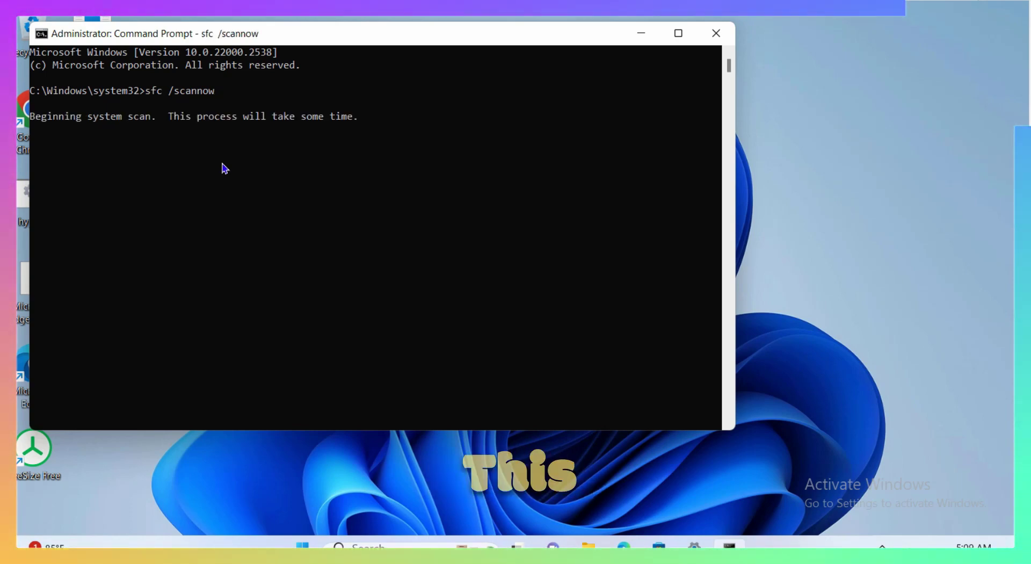